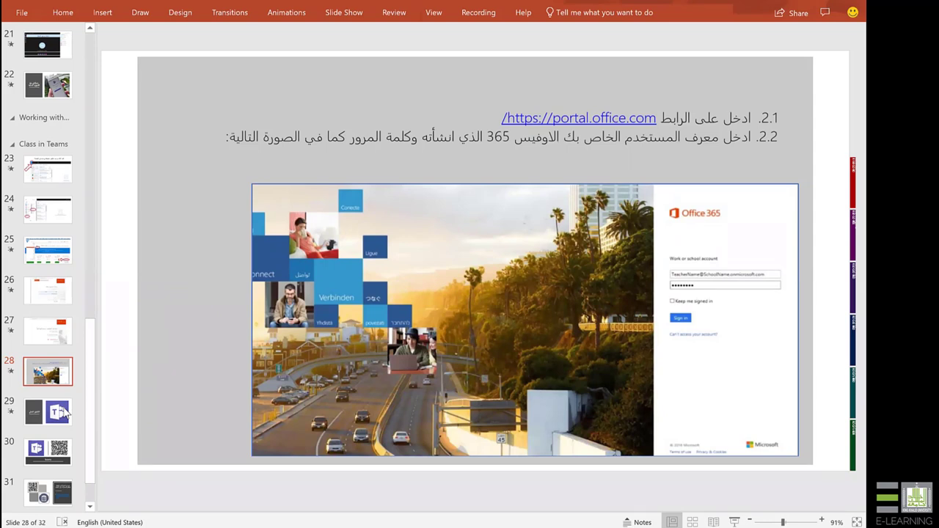
Show slide 29 of the presentation, then switch to Microsoft Teams in the browser and open the page for joining or creating a team
left_click(65, 413)
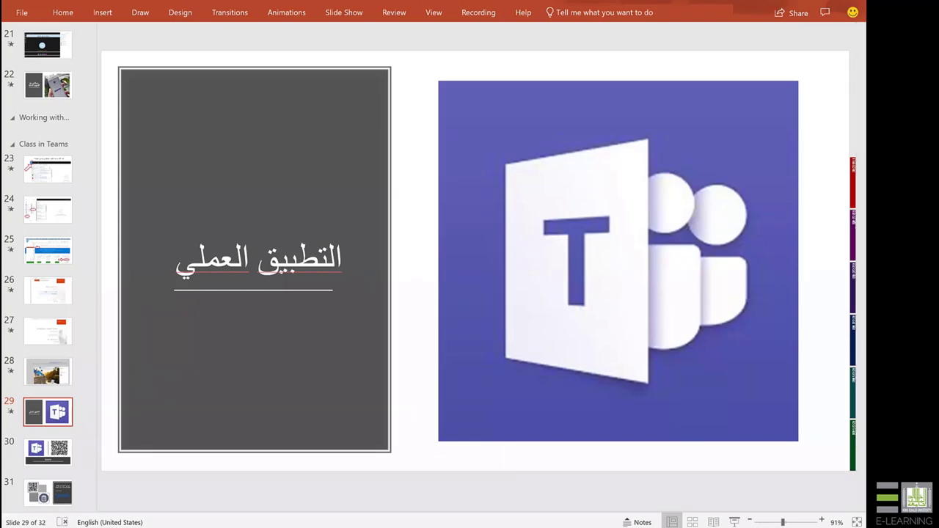
mouse_move(328, 525)
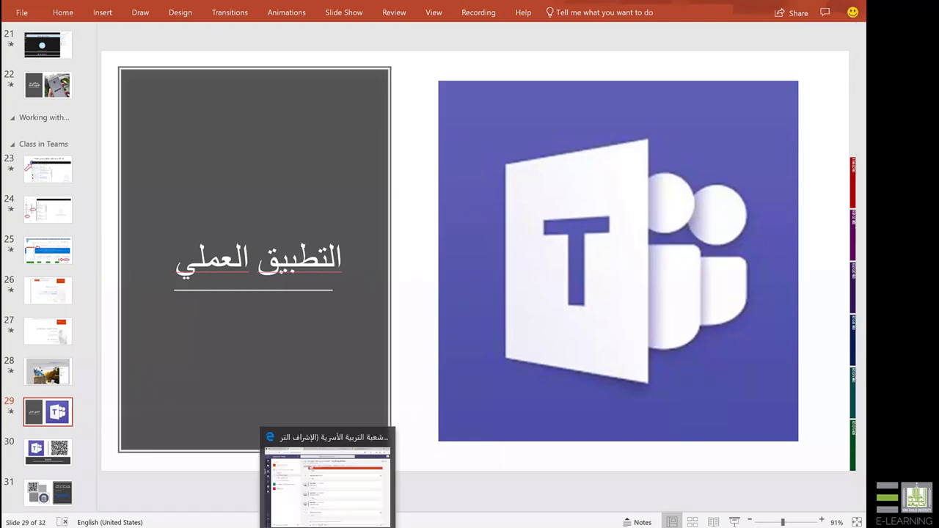
left_click(328, 506)
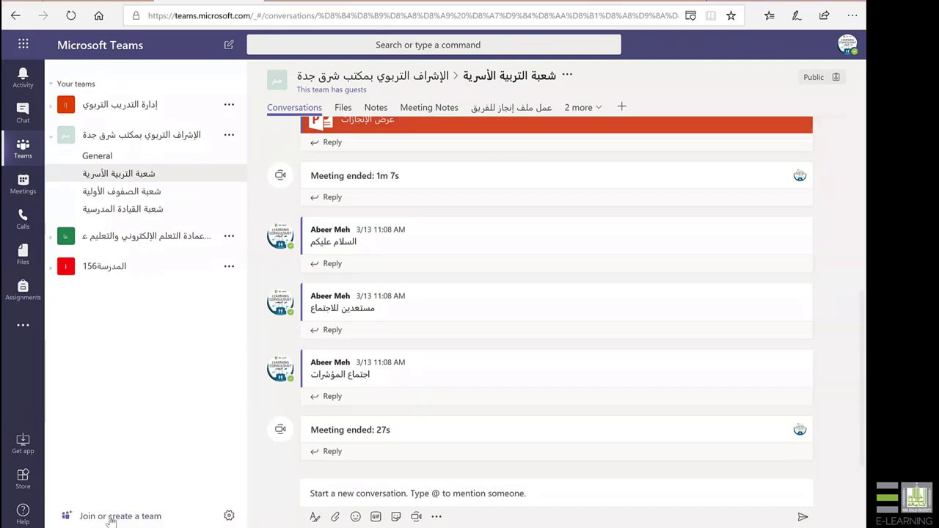
left_click(111, 517)
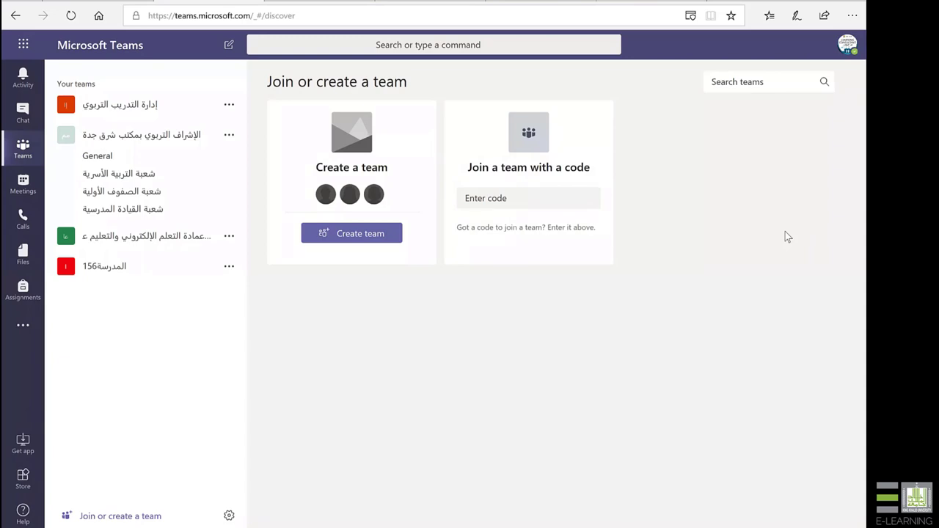
left_click(498, 197)
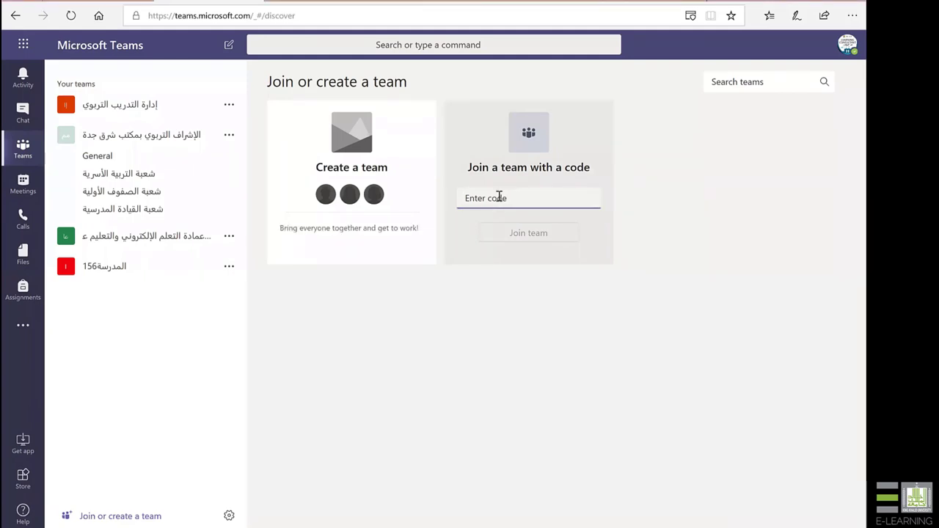
left_click(360, 233)
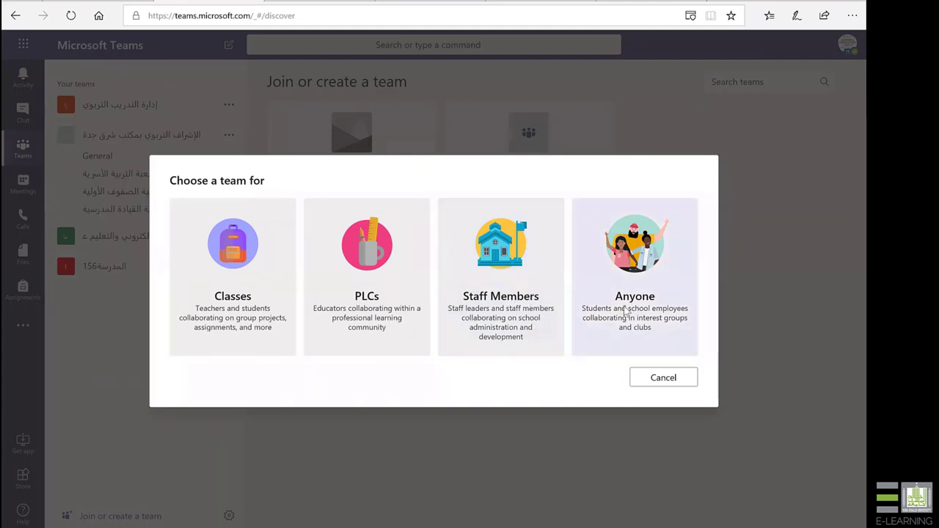
left_click(528, 352)
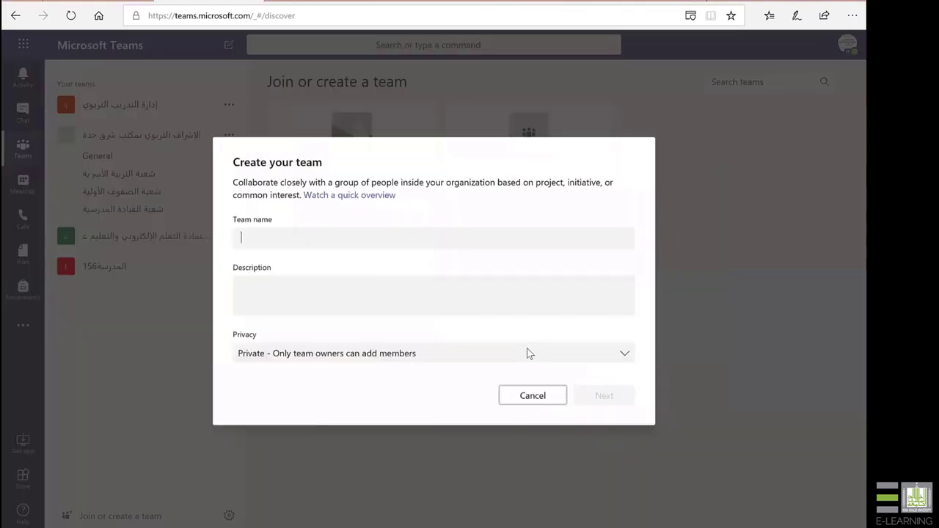
left_click(539, 398)
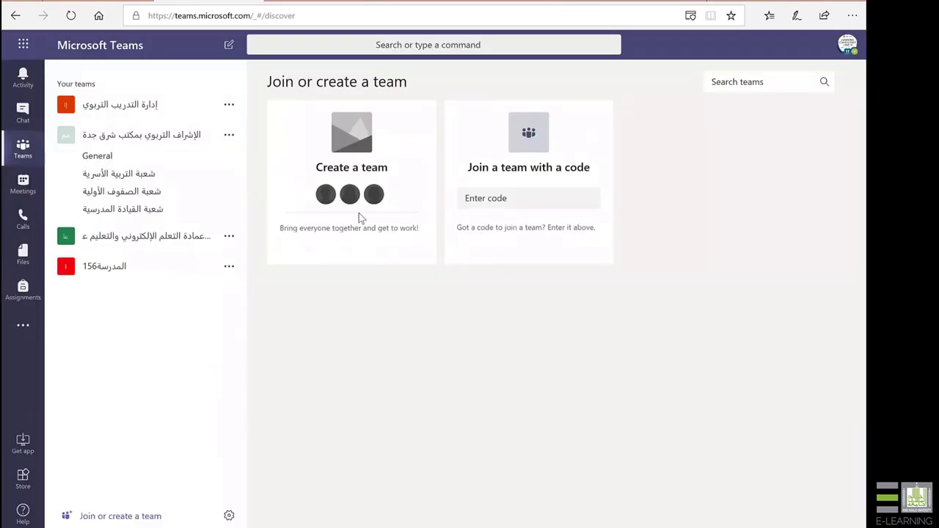
Start creating a team of the Staff Members type and name it "مشاركي ندوة التحول الرقمي"
left_click(355, 233)
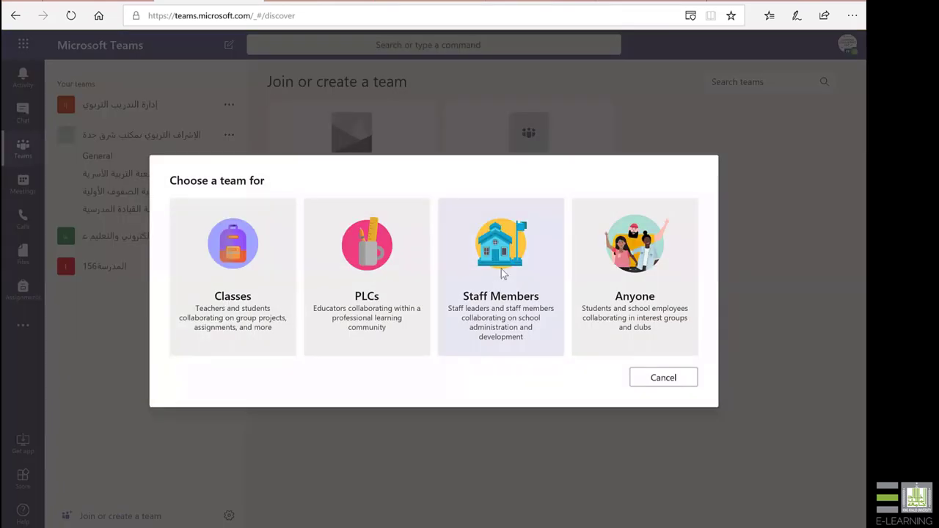
left_click(502, 273)
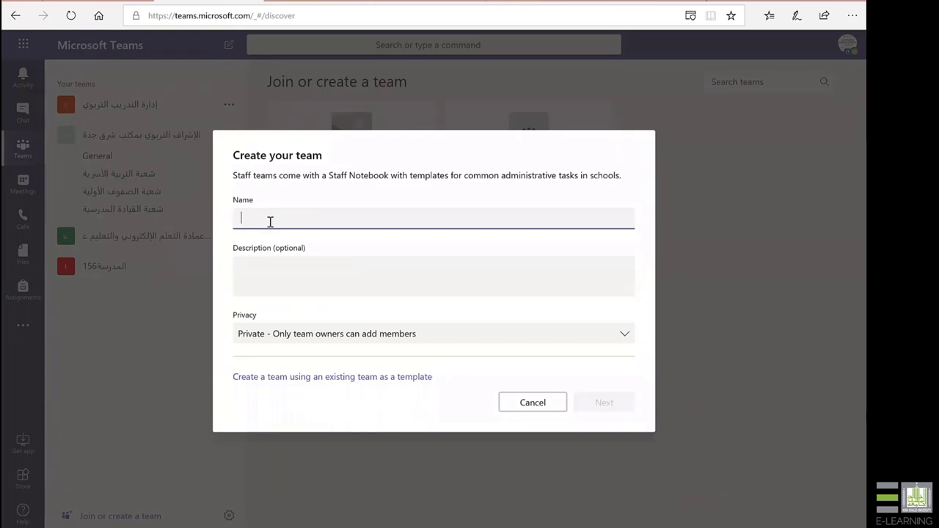
type("ع")
type("عضاء")
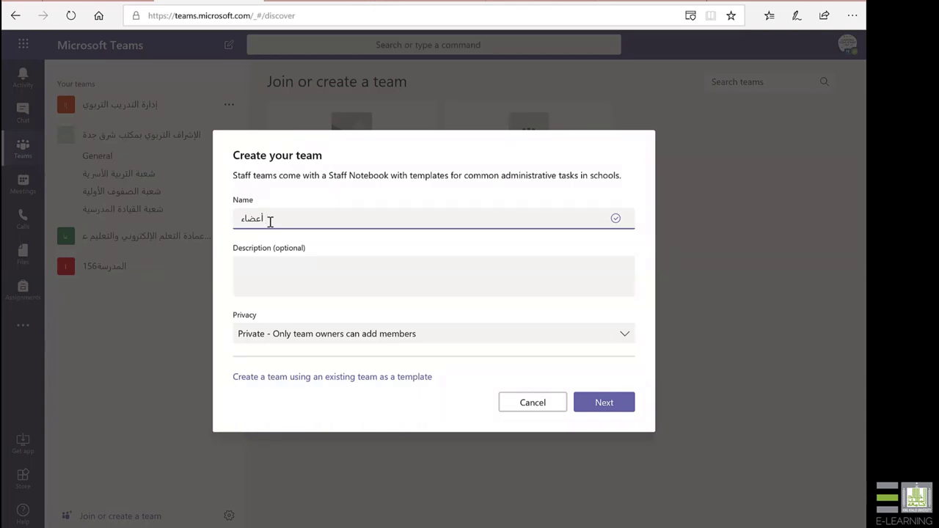
key("BackSpace")
key("BackSpace")
key("BackSpace")
key("BackSpace")
key("BackSpace")
type("مشاركي ندوة التحول الرقمي")
Enter the team description "مجموعة تعاوني تهدف لتبادل الخبرة"
left_click(260, 278)
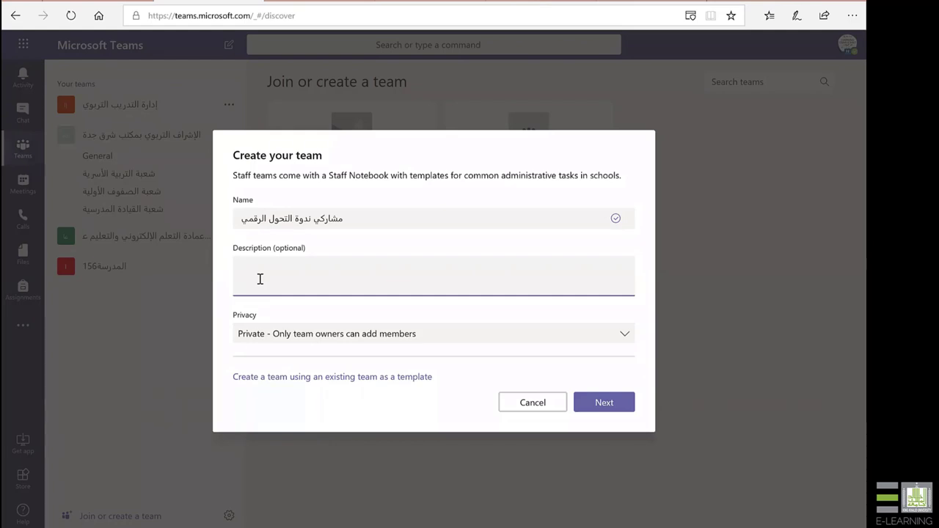
type("مجموعة تعاوني تهدف لتبادل ال")
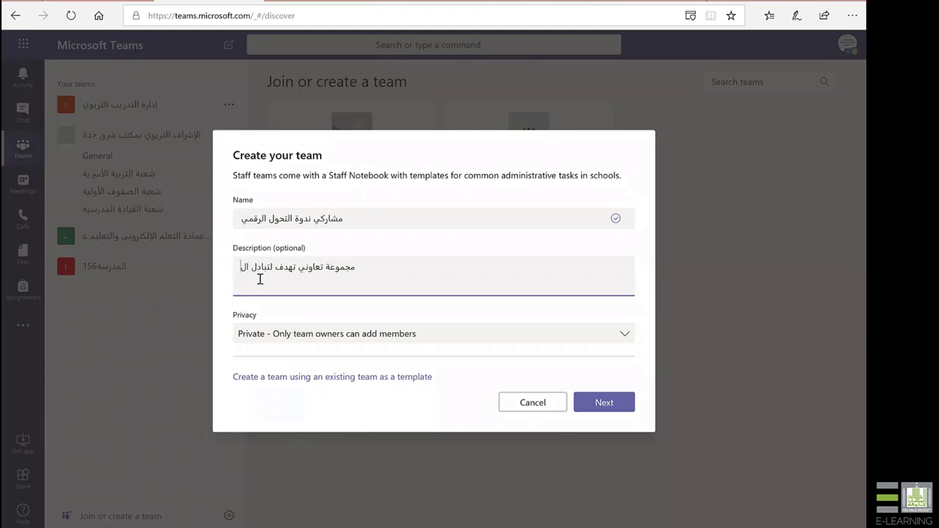
type("خبرة")
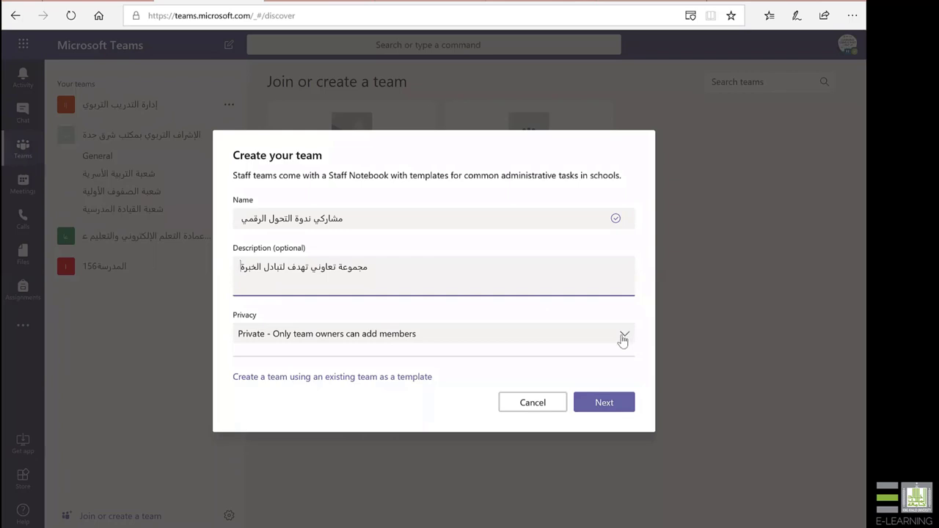
Set the team's privacy to "Public - Anyone in your organization can join" and proceed to adding people
left_click(477, 340)
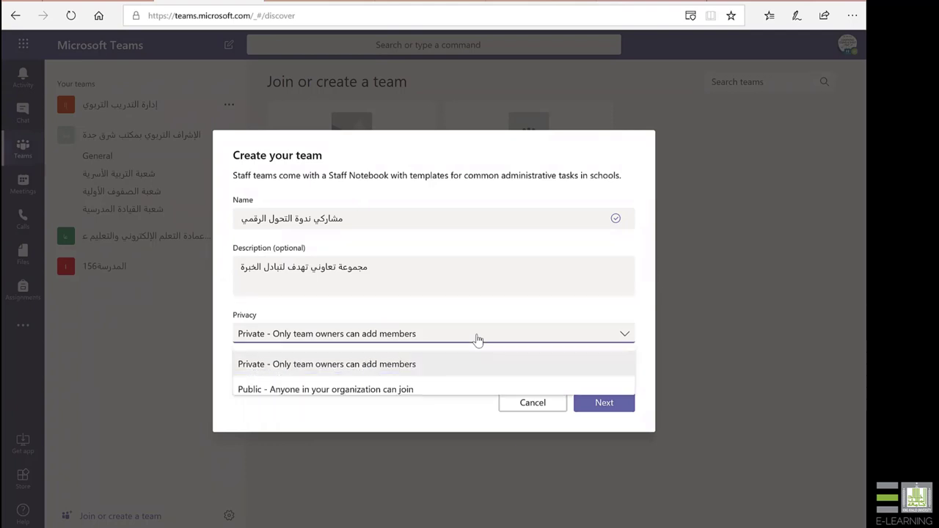
left_click(328, 390)
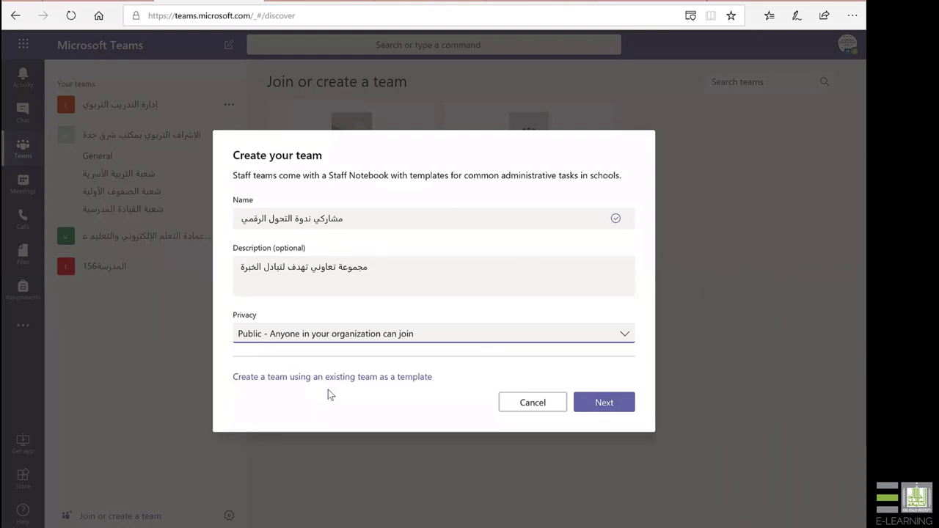
left_click(604, 405)
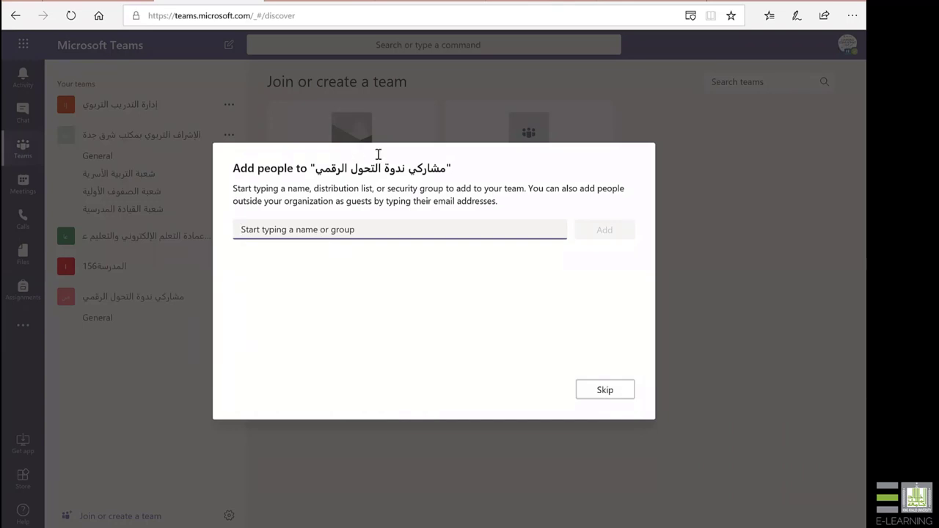
left_click_drag(363, 169, 488, 169)
left_click(471, 163)
left_click(319, 229)
type("ش")
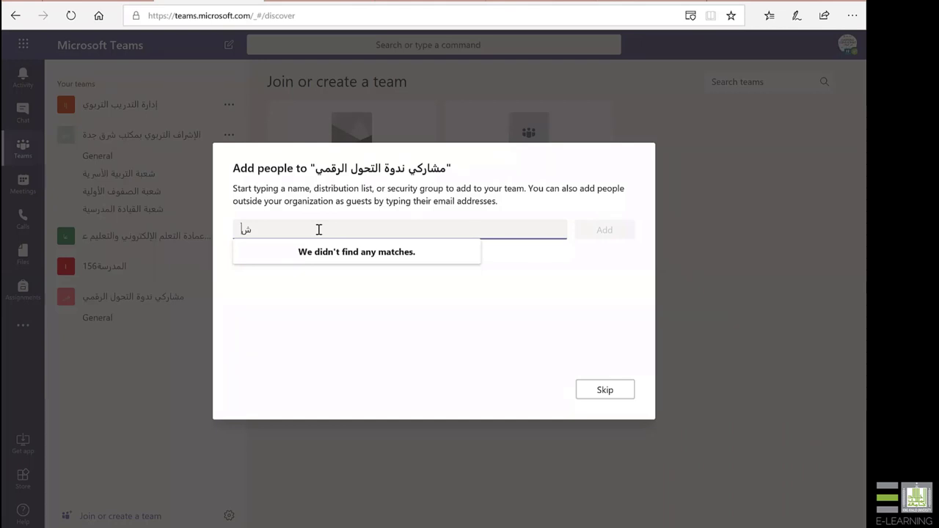
key("BackSpace")
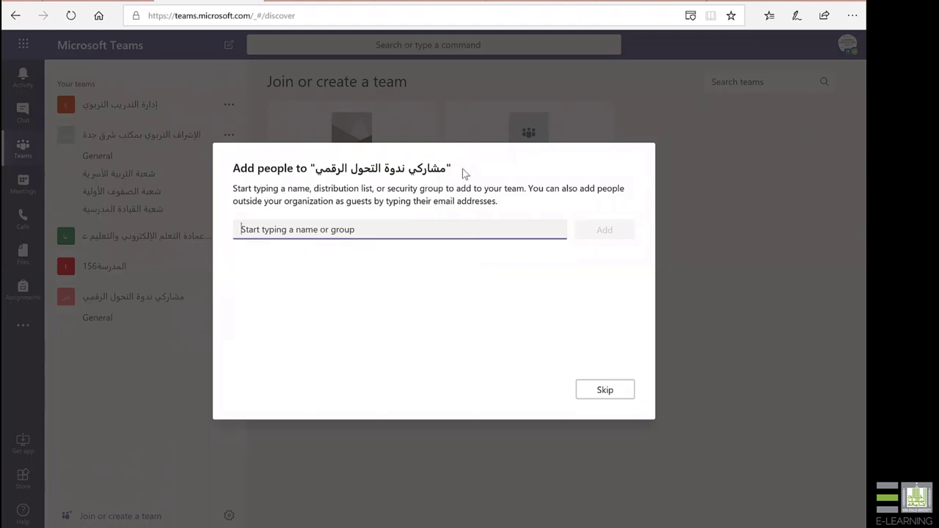
left_click_drag(462, 169, 491, 168)
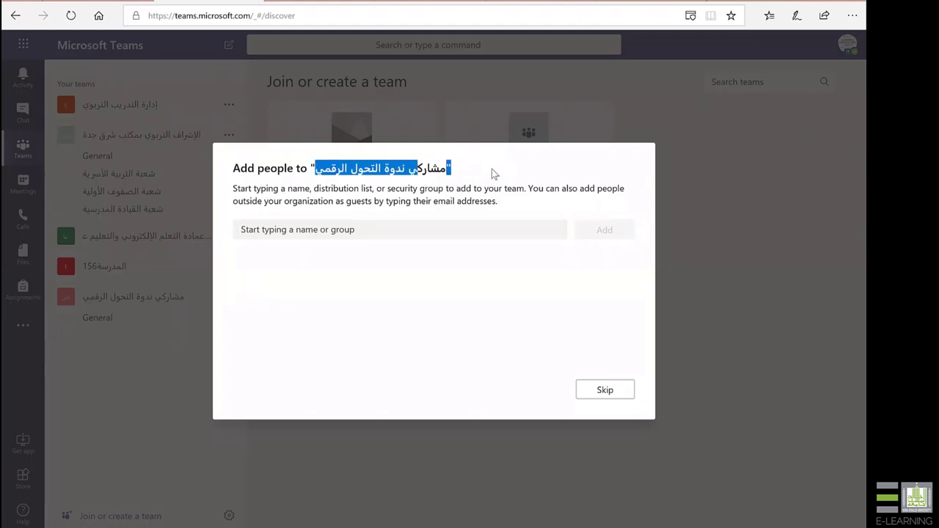
left_click(481, 150)
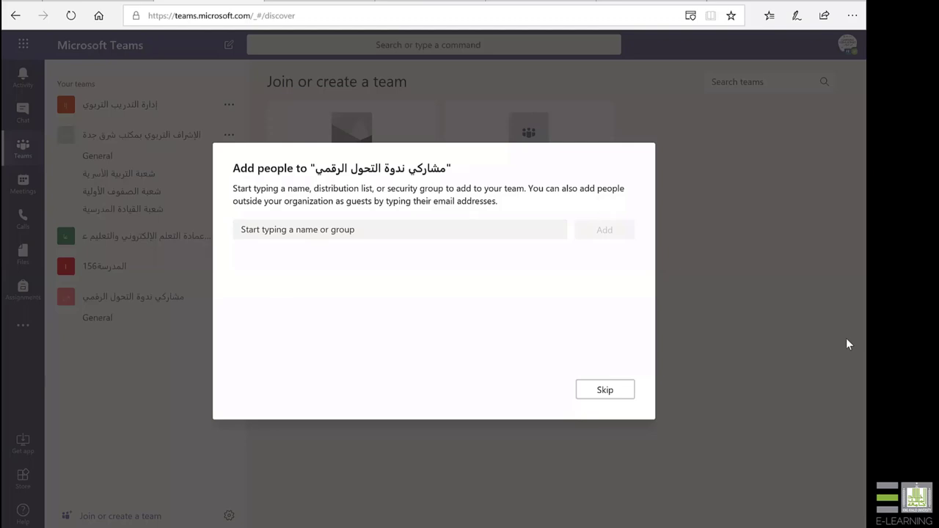
Paste the first participant's e-mail address and add that person to the new team as a guest
right_click(431, 232)
left_click(452, 287)
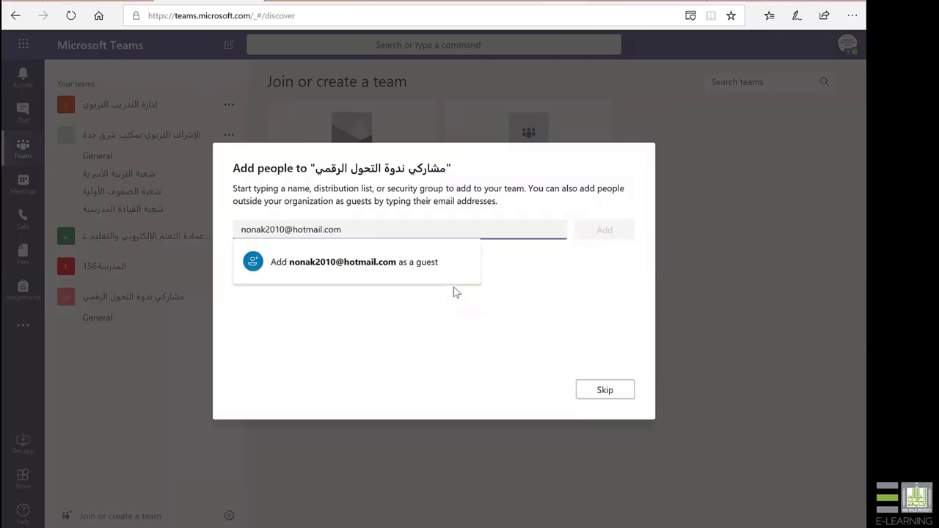
left_click(372, 266)
left_click(592, 238)
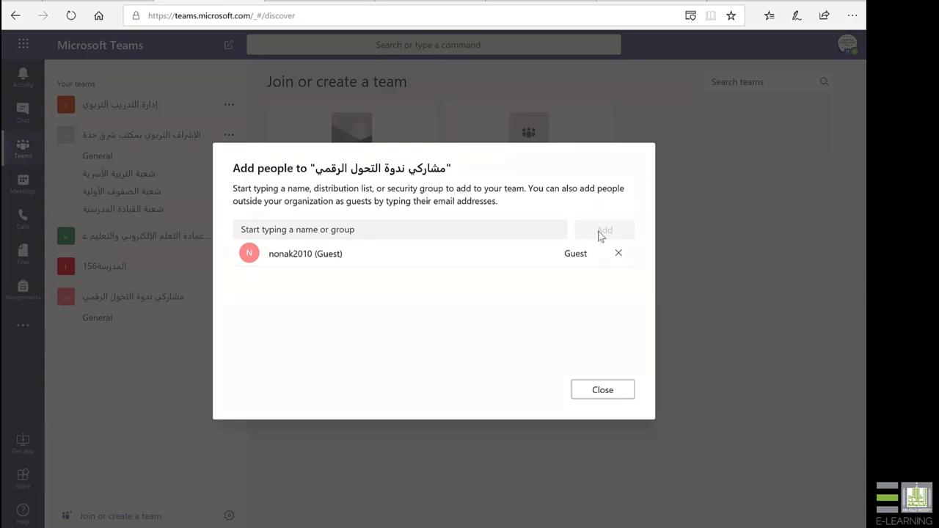
Add a second guest to the team using the copied e-mail address of another participant
right_click(443, 233)
left_click(462, 292)
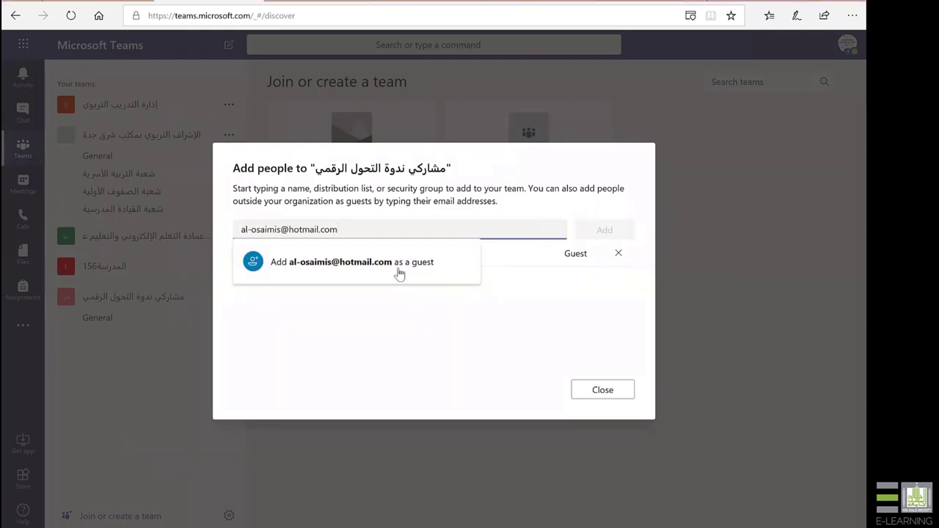
left_click(400, 264)
left_click(600, 231)
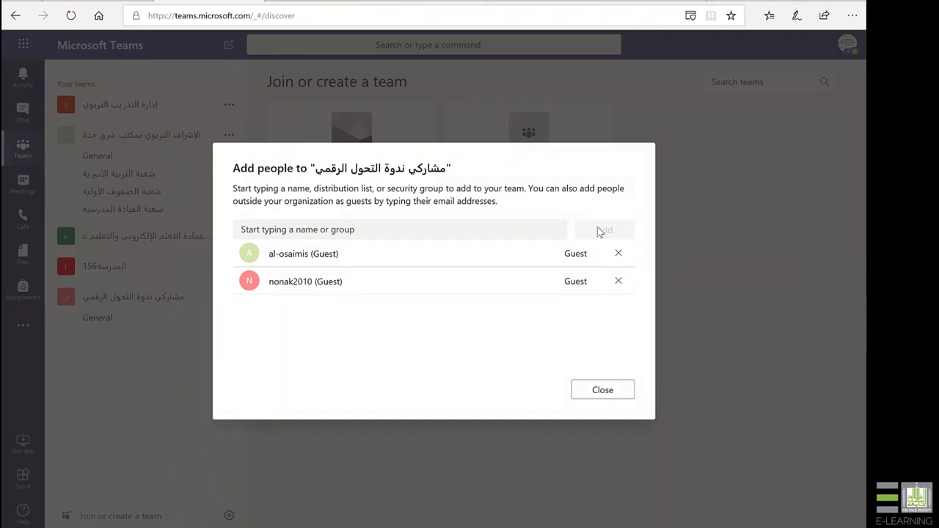
Add a third guest to the team by pasting that participant's e-mail address
left_click(396, 226)
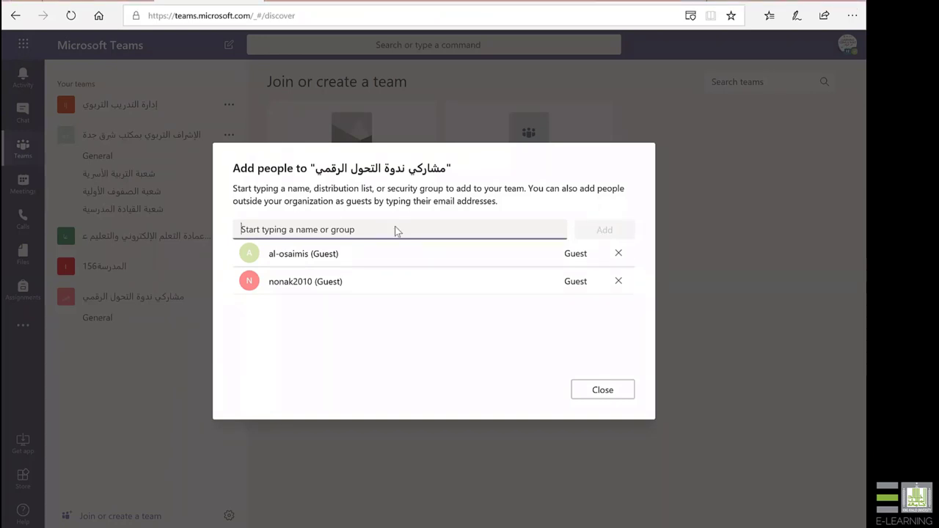
right_click(396, 227)
left_click(415, 286)
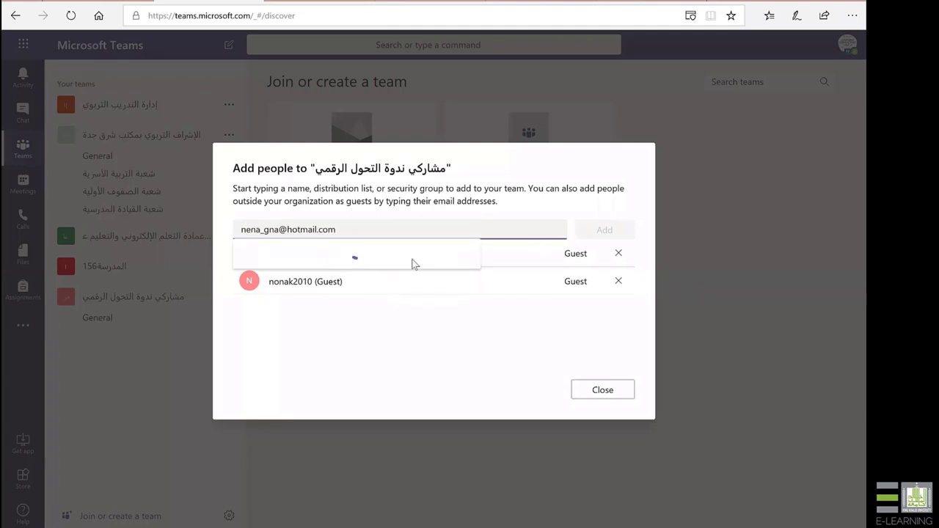
left_click(381, 262)
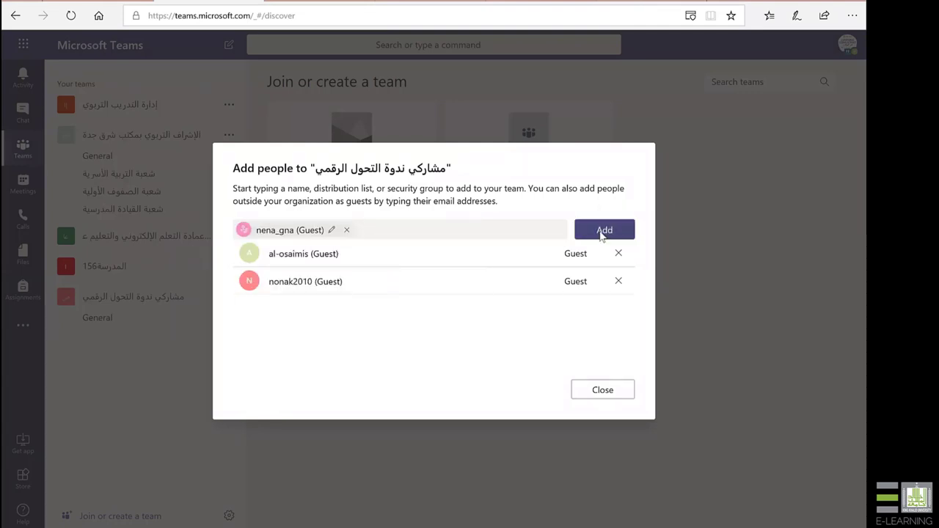
left_click(602, 233)
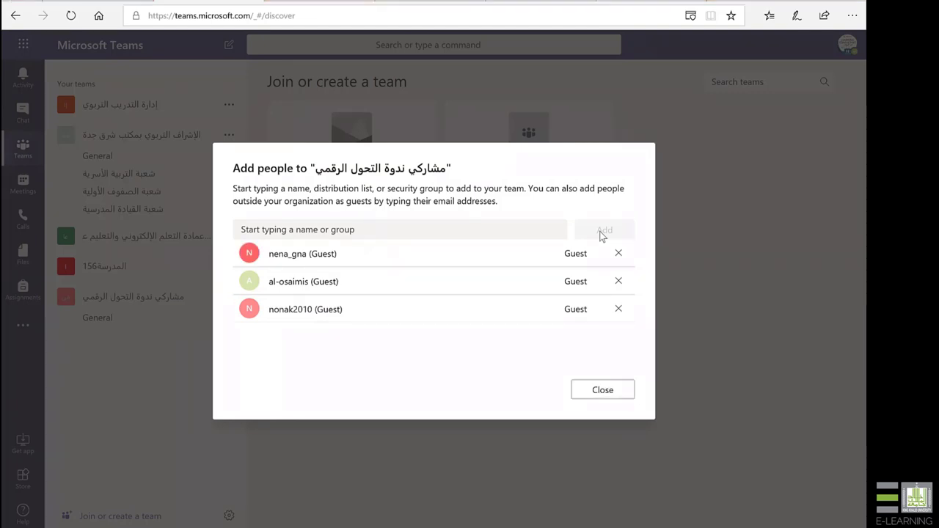
Add a fourth guest to the team from the participant's copied e-mail address
left_click(373, 229)
right_click(372, 230)
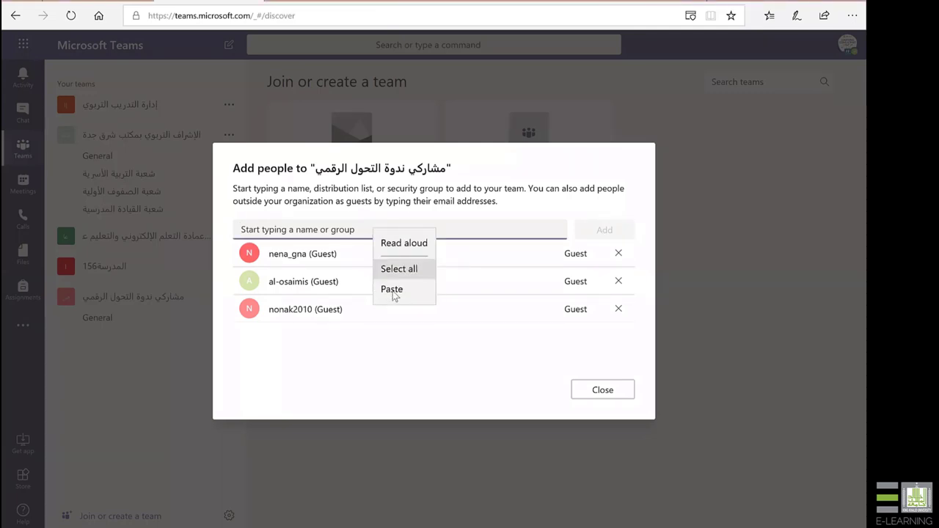
left_click(390, 289)
left_click(378, 269)
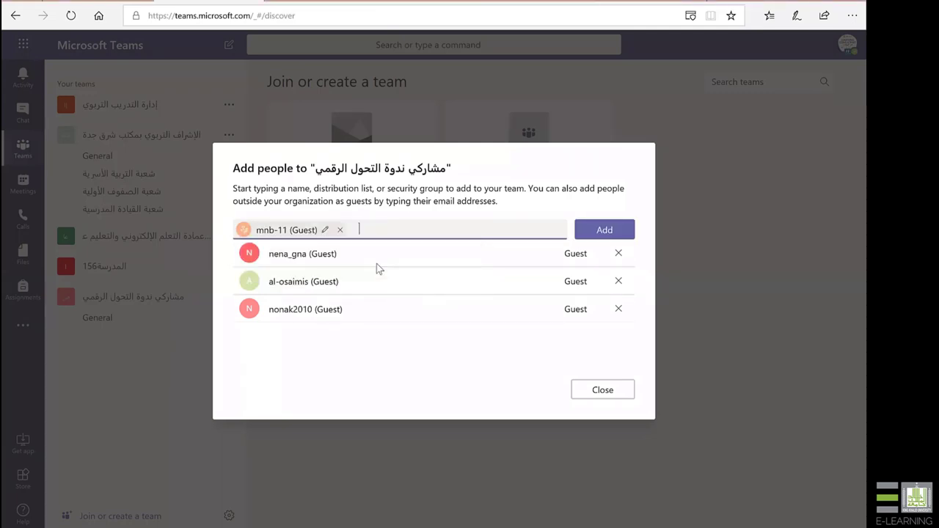
left_click(587, 233)
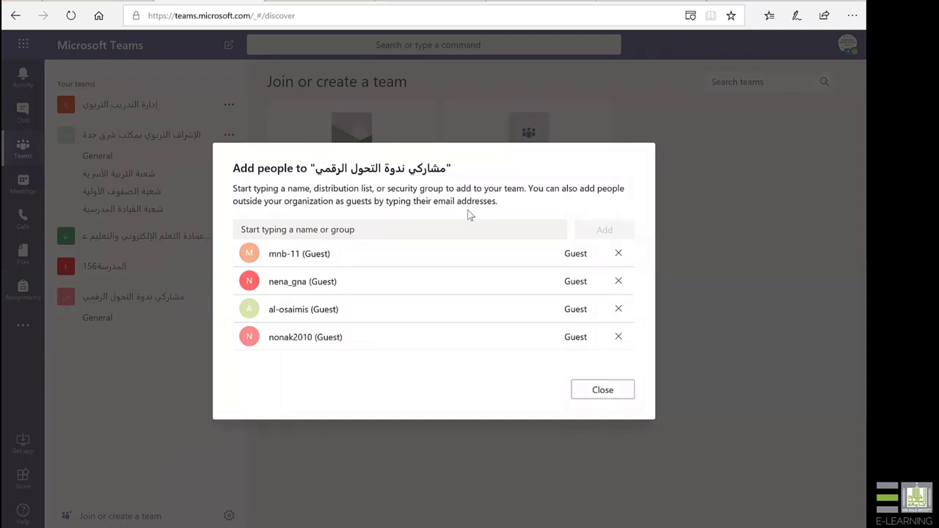
Paste the fifth participant's e-mail address and add them to the team's member list as a guest
right_click(458, 230)
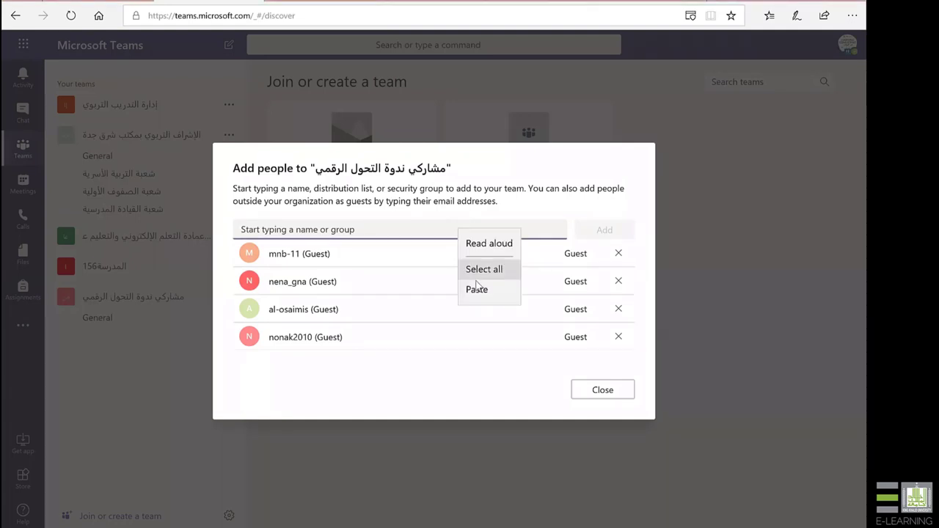
left_click(477, 289)
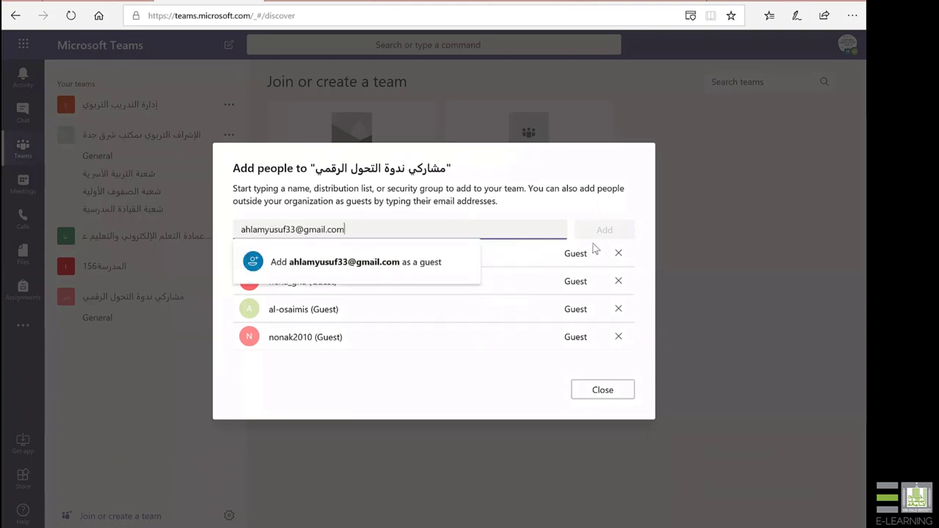
left_click(415, 274)
left_click(601, 235)
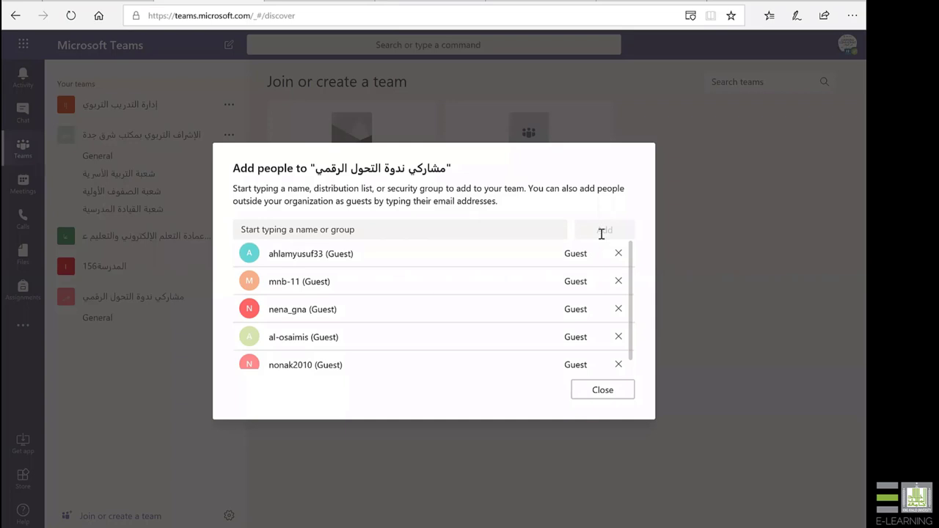
Add a sixth guest to the team by pasting that participant's e-mail address
left_click(443, 230)
right_click(443, 229)
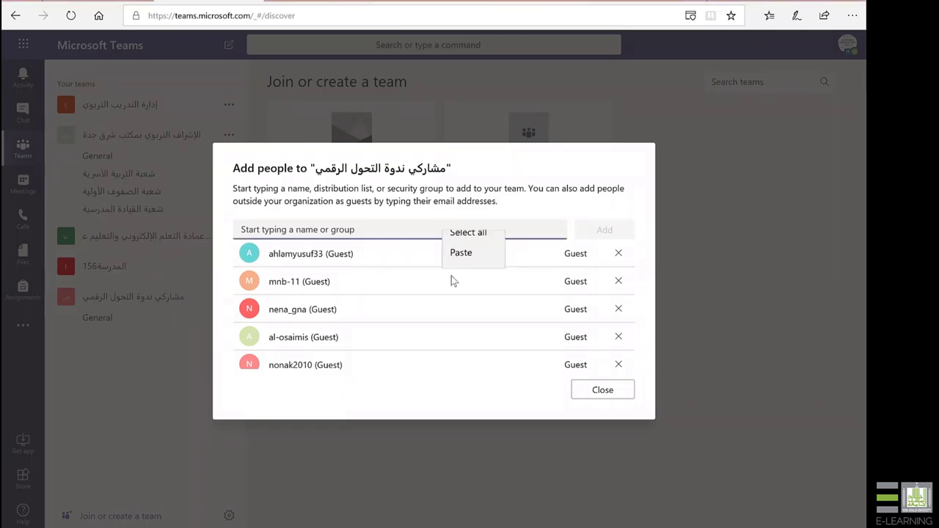
left_click(456, 291)
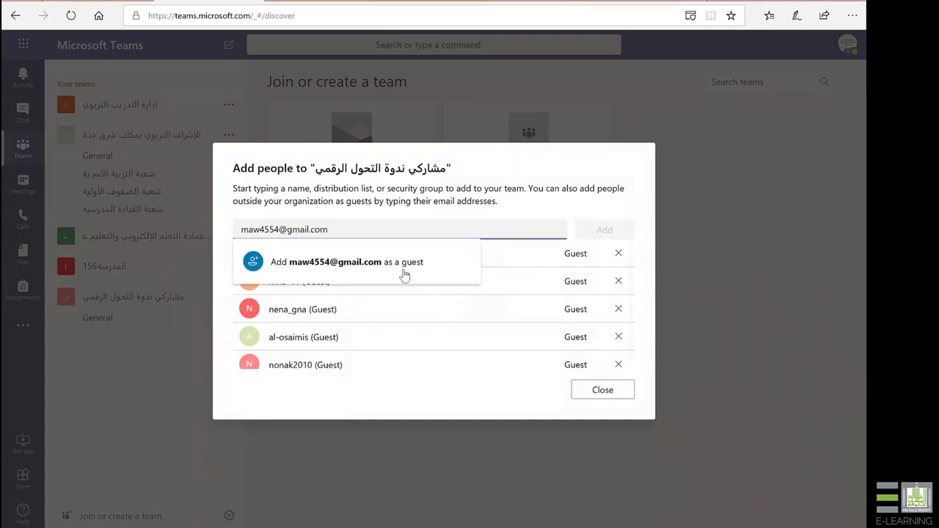
left_click(404, 272)
left_click(603, 229)
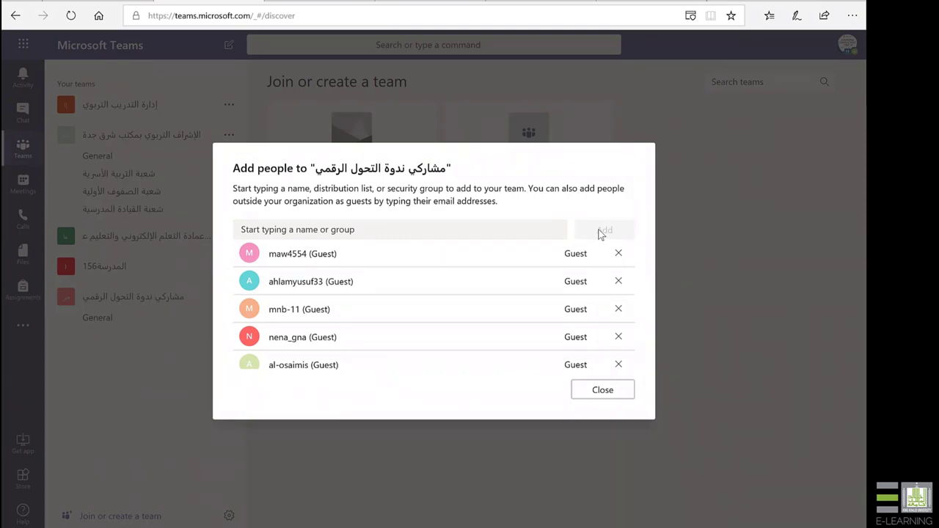
Add a seventh guest to the team from the next participant's copied e-mail address
right_click(449, 232)
left_click(467, 280)
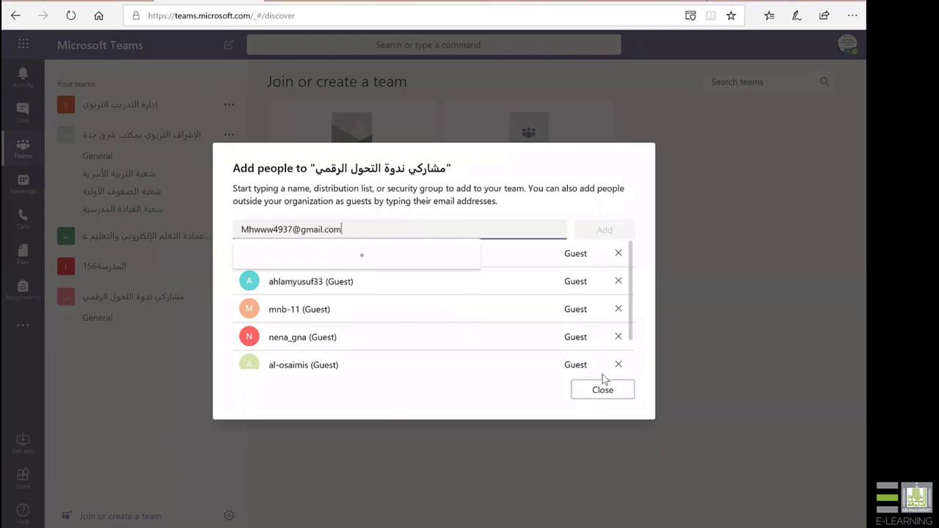
left_click(606, 231)
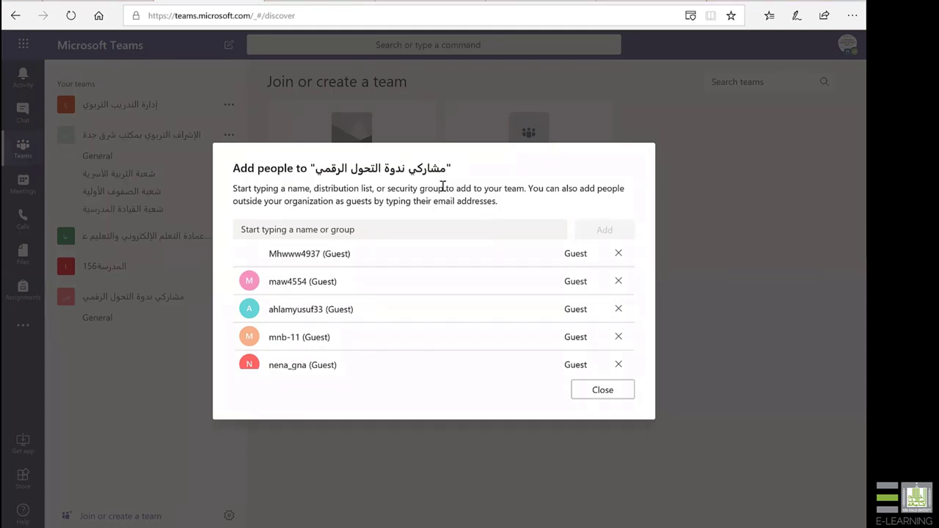
Paste the eighth participant's e-mail address and add them to the team as a guest
right_click(408, 229)
left_click(434, 289)
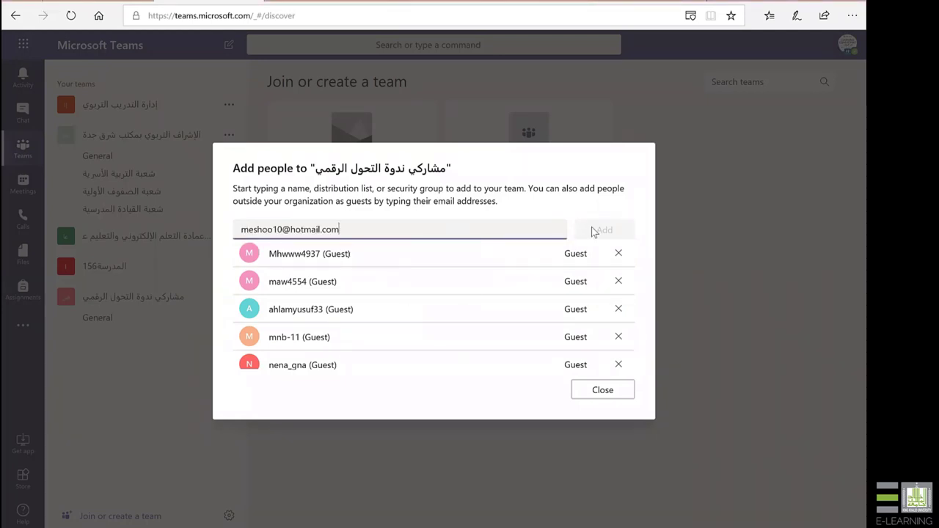
left_click(403, 258)
left_click(604, 233)
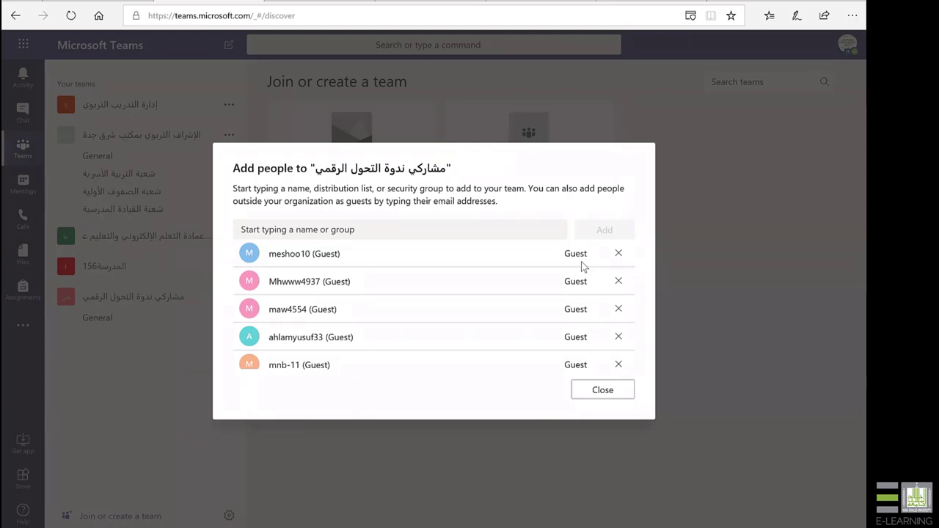
Try to add another guest to the team from the next copied e-mail address
left_click(477, 229)
right_click(478, 230)
left_click(497, 291)
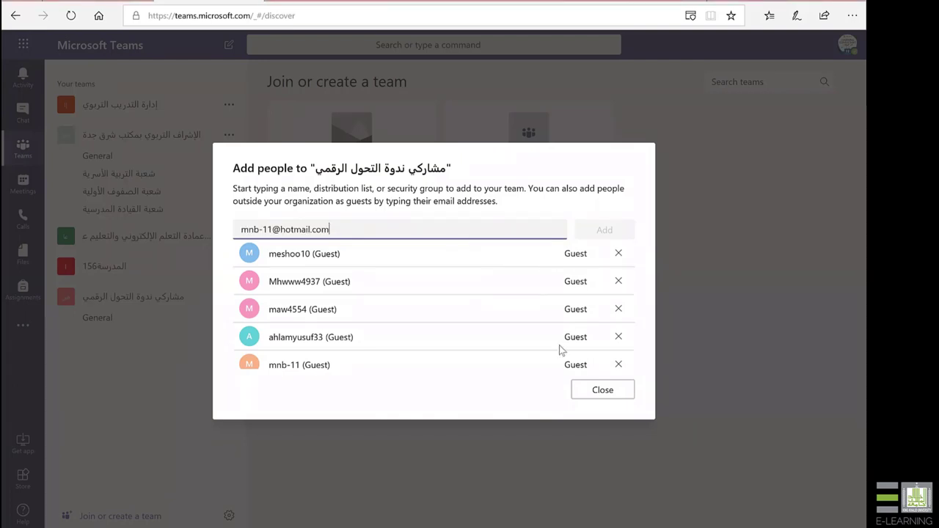
left_click(412, 264)
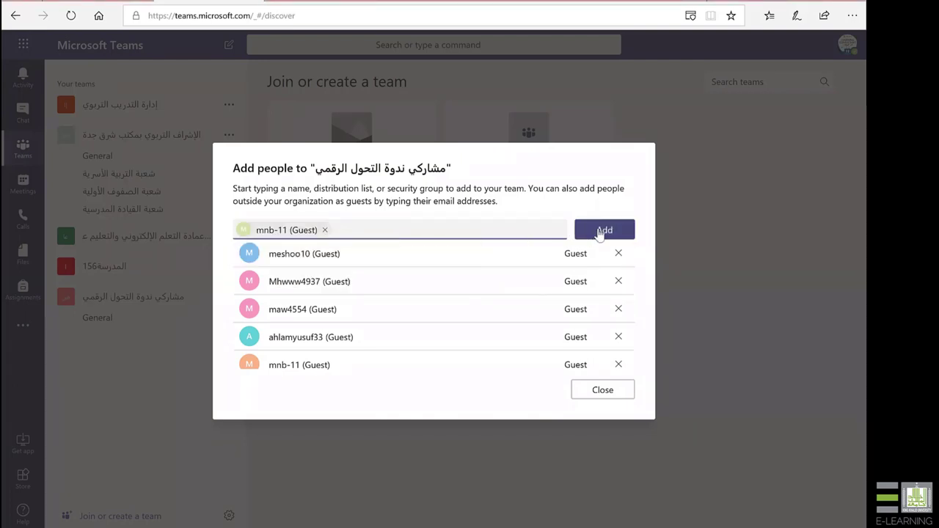
left_click(602, 230)
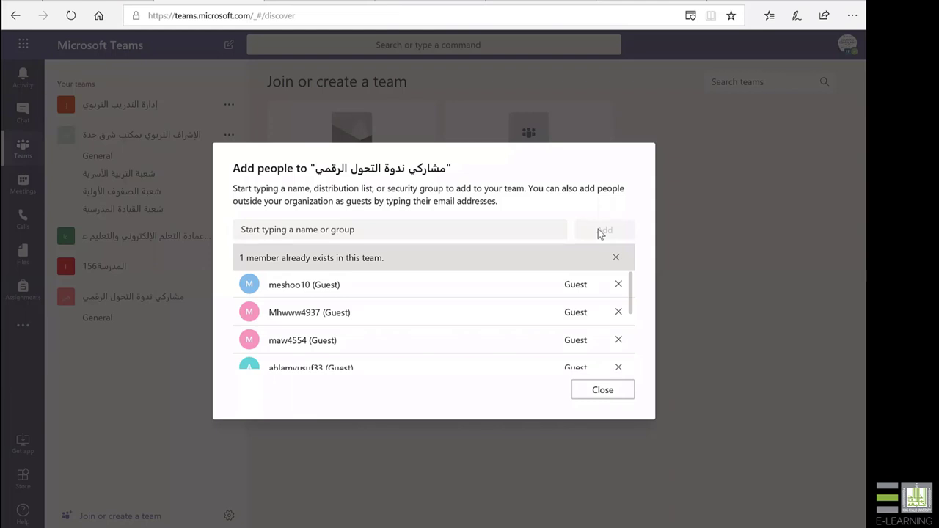
Add a ninth guest to the team by pasting a different participant's e-mail address
left_click(381, 231)
right_click(401, 291)
left_click(401, 289)
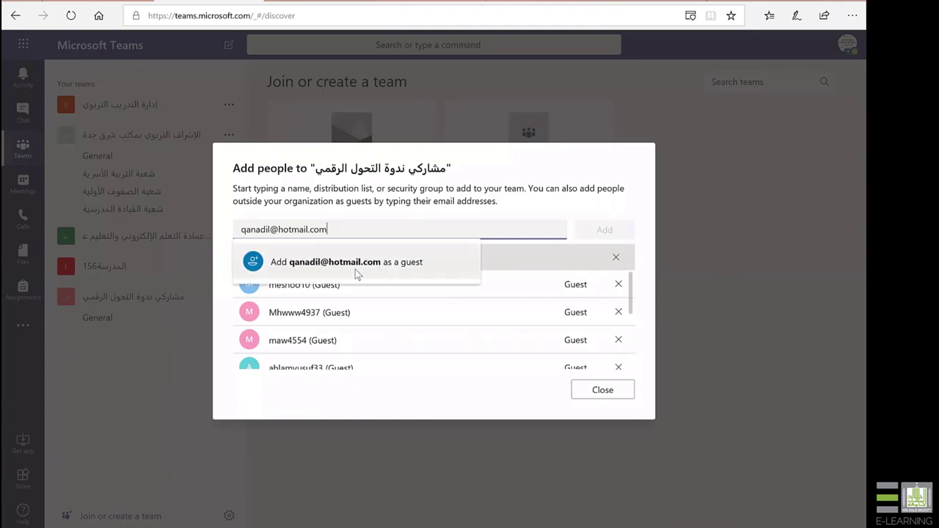
left_click(355, 269)
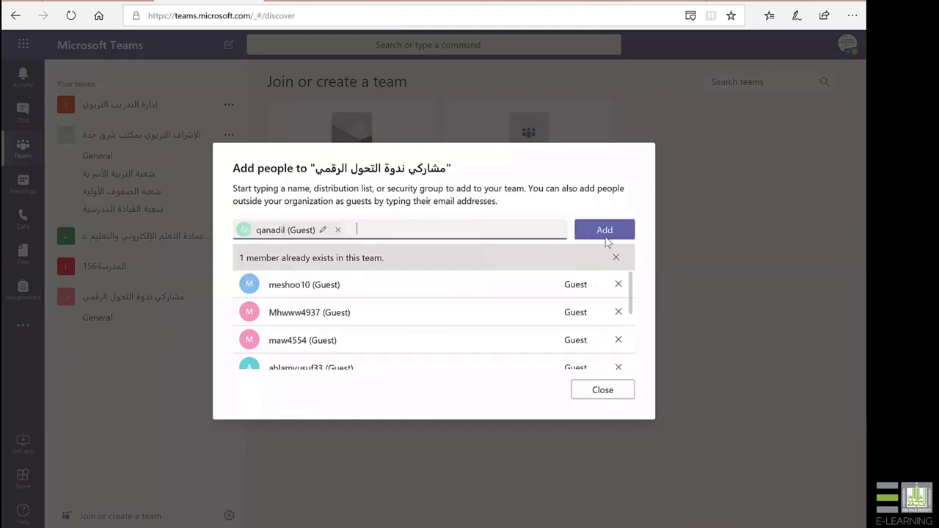
left_click(604, 230)
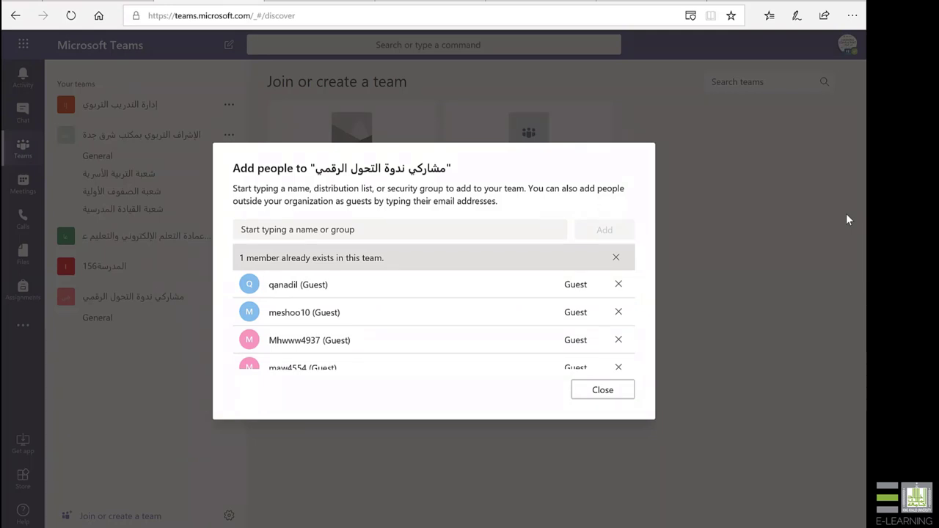
Try to add a tenth guest to the team from a pasted e-mail address
left_click(445, 238)
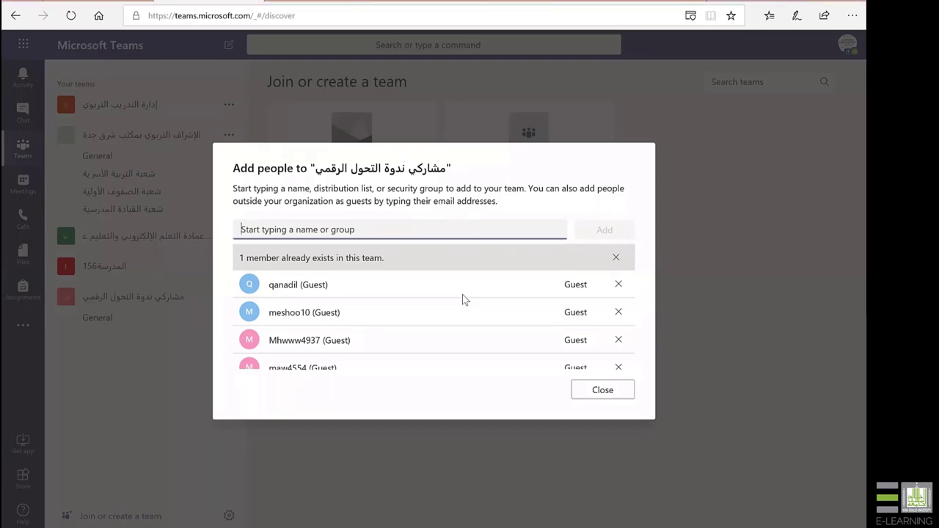
right_click(444, 238)
left_click(459, 291)
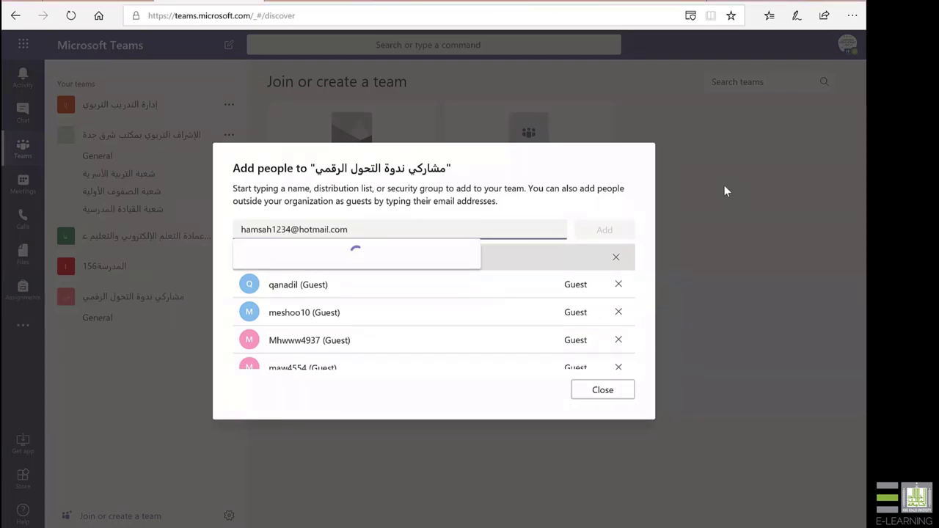
left_click(364, 229)
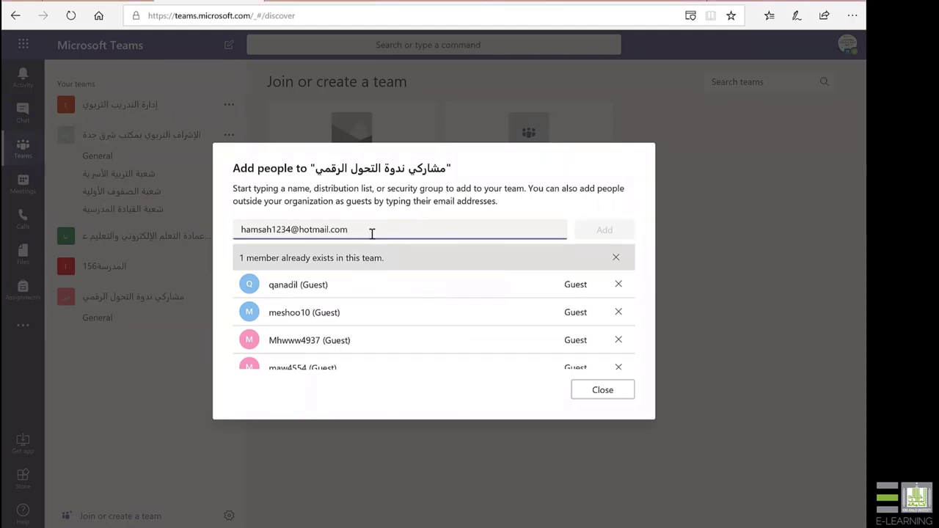
left_click(543, 328)
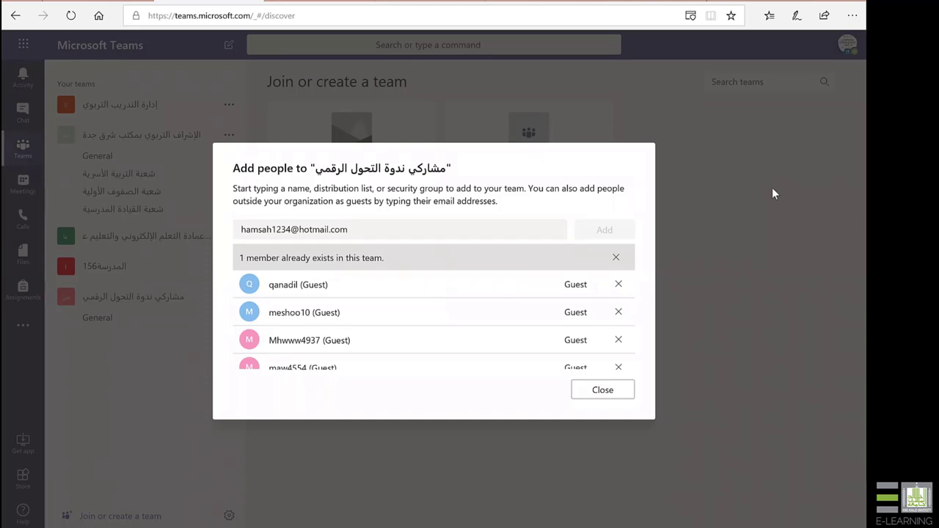
Finish adding people to the مشاركي ندوة التحول الرقمي team and close the member dialog
left_click(600, 393)
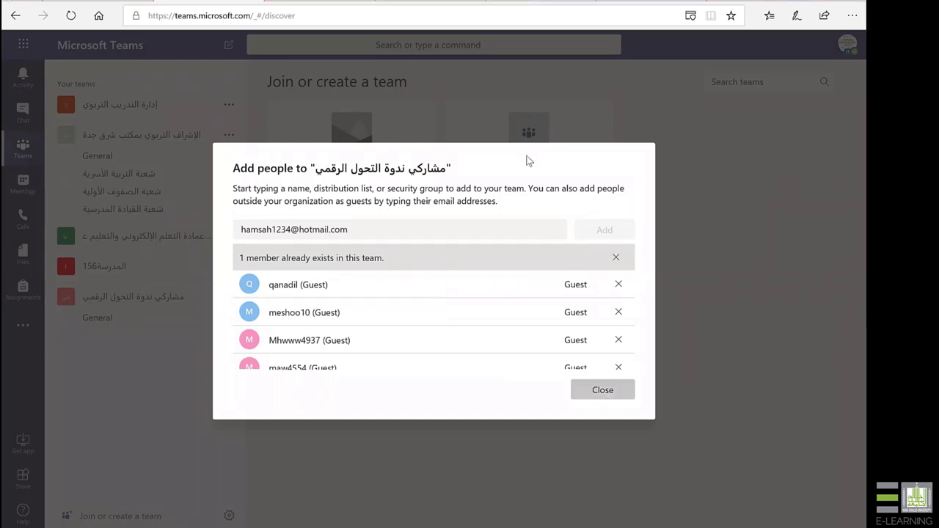
left_click(600, 389)
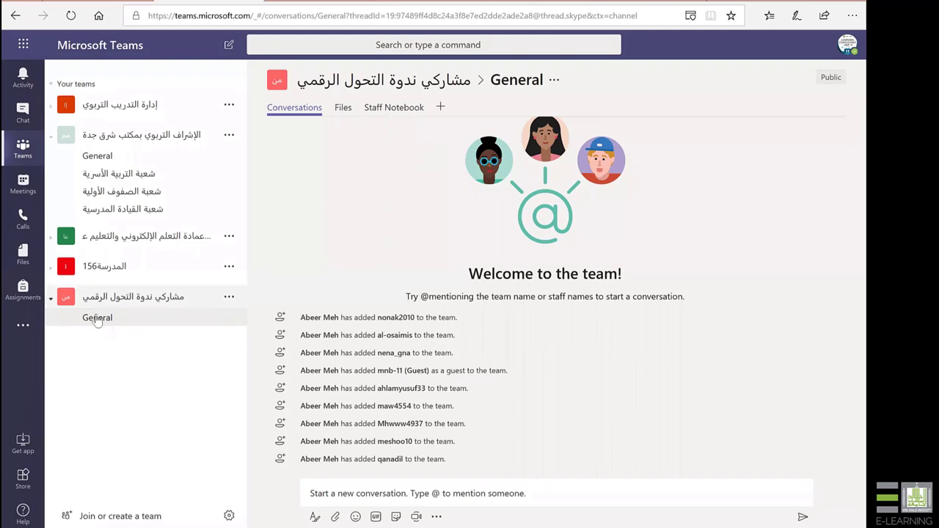
Create a channel named القيادة الرقمية in the مشاركي ندوة التحول الرقمي team
left_click(229, 297)
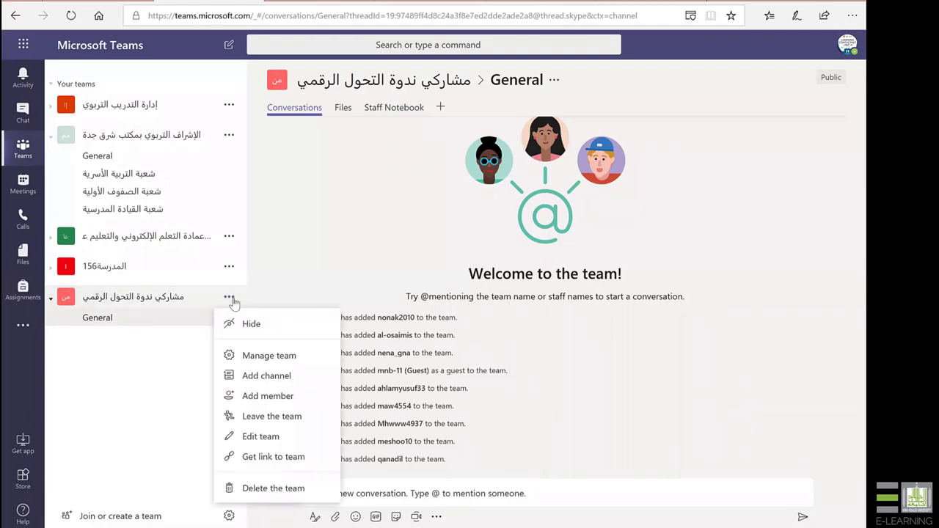
left_click(263, 378)
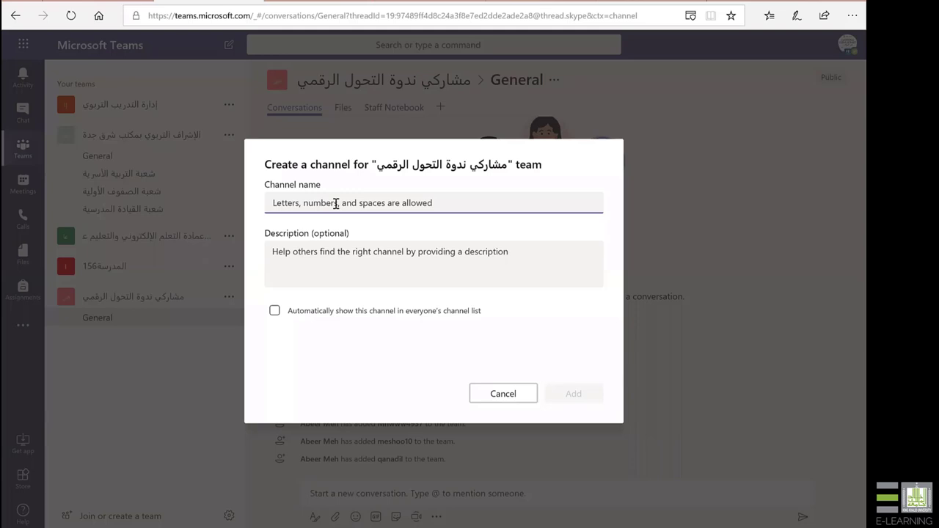
type("الق")
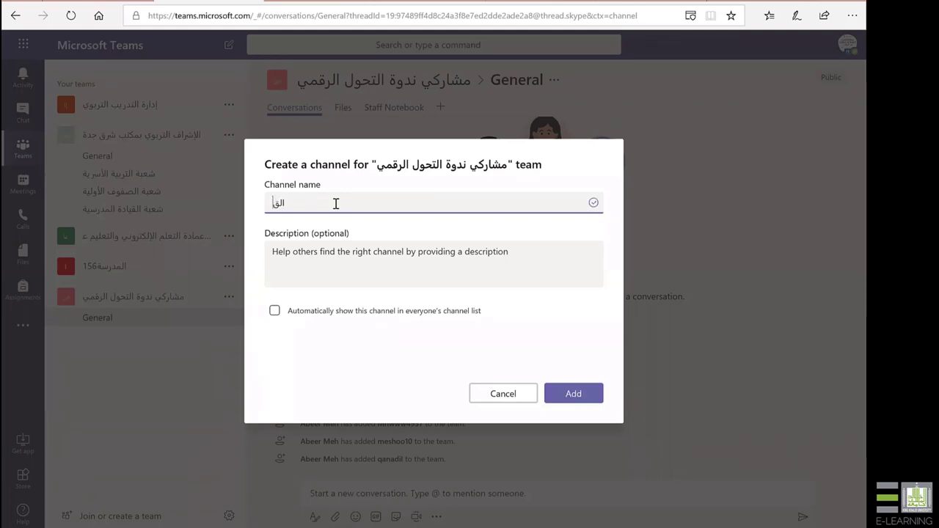
type("يادة أ")
type("لرقمية")
left_click(574, 396)
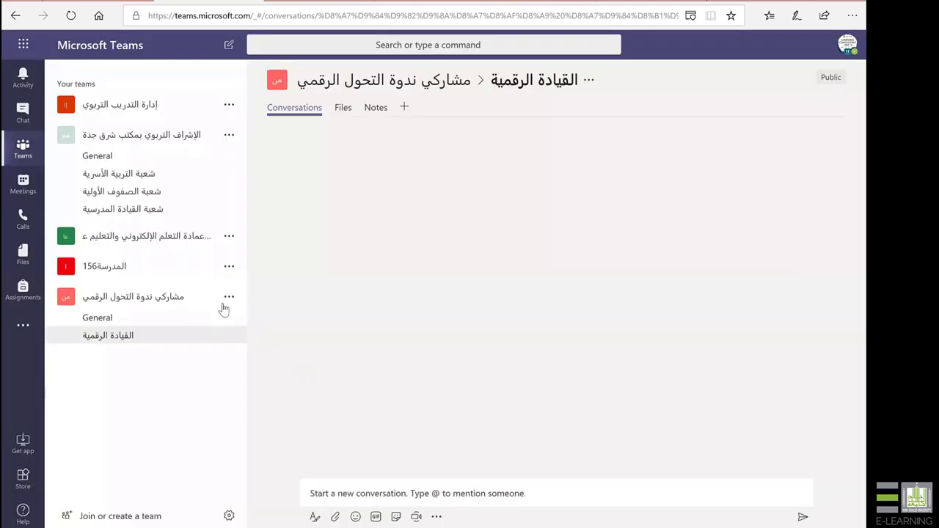
Add a second channel named التعلم الرقمي to the مشاركي ندوة التحول الرقمي team
left_click(228, 298)
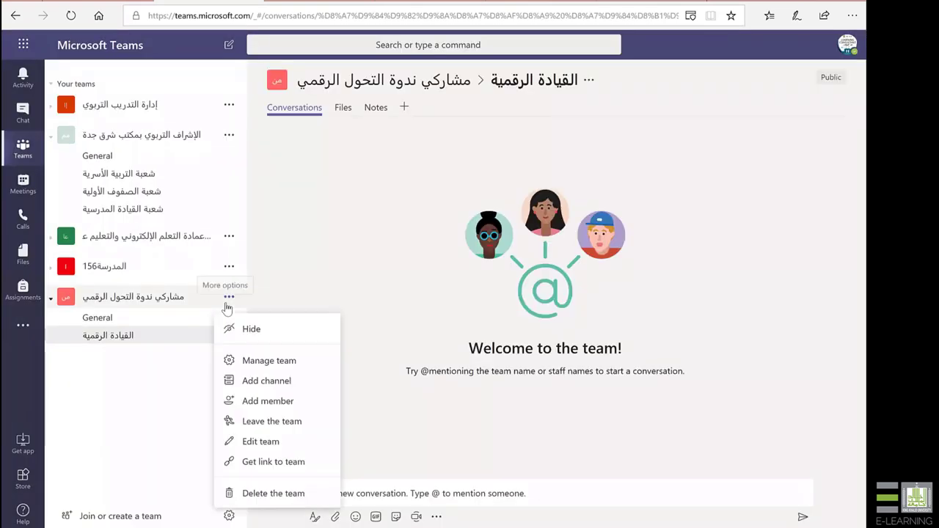
left_click(276, 388)
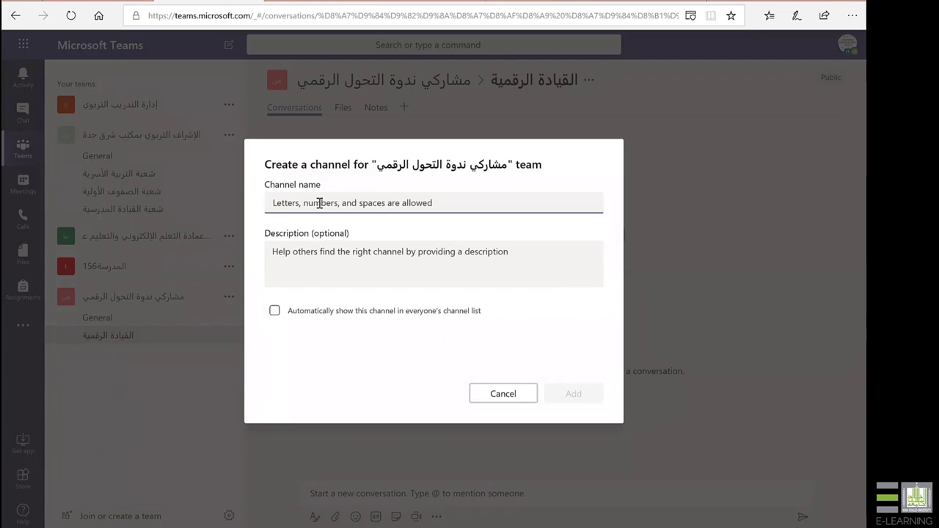
type("التعلم الرقمي")
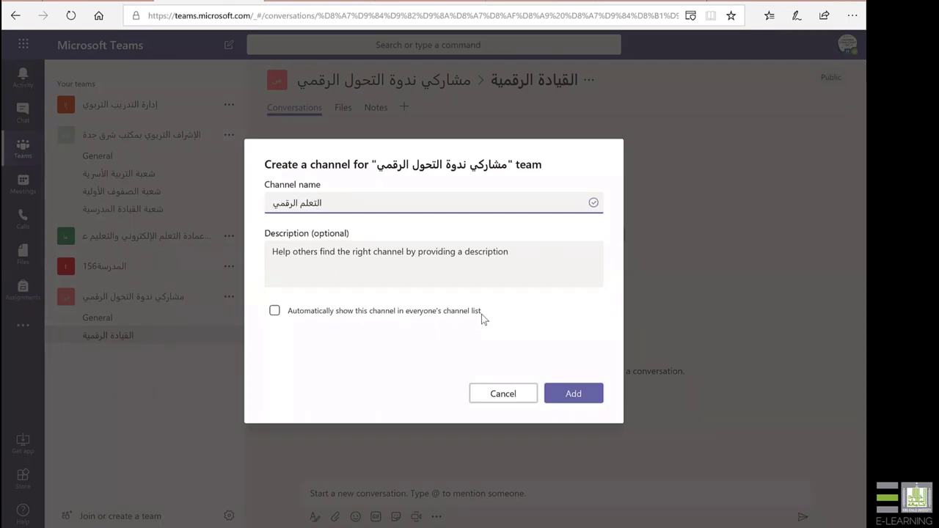
left_click(573, 394)
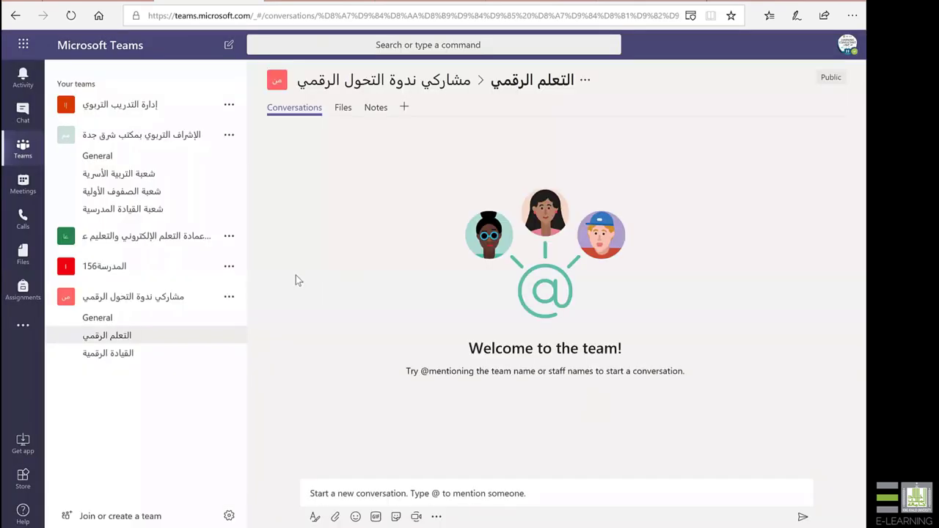
Add a third channel named مصادر المجموعة to the مشاركي ندوة التحول الرقمي team
left_click(230, 298)
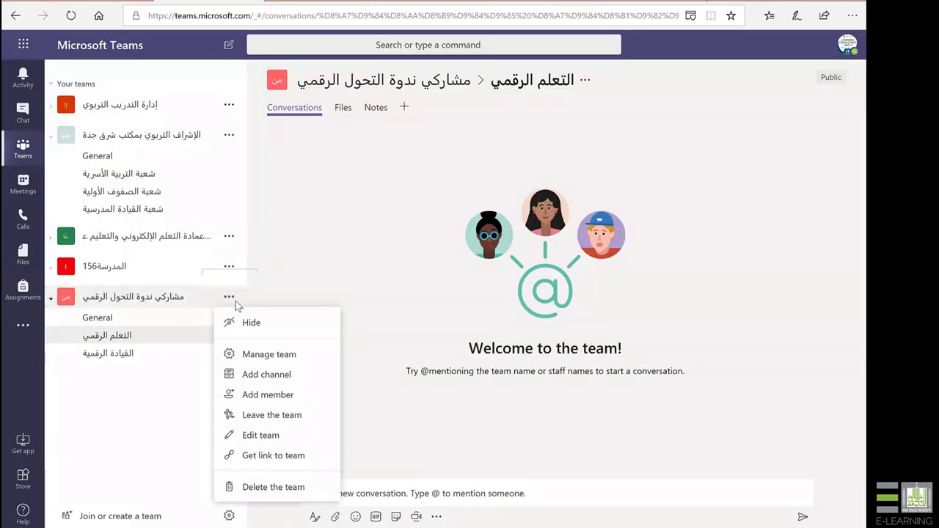
left_click(290, 379)
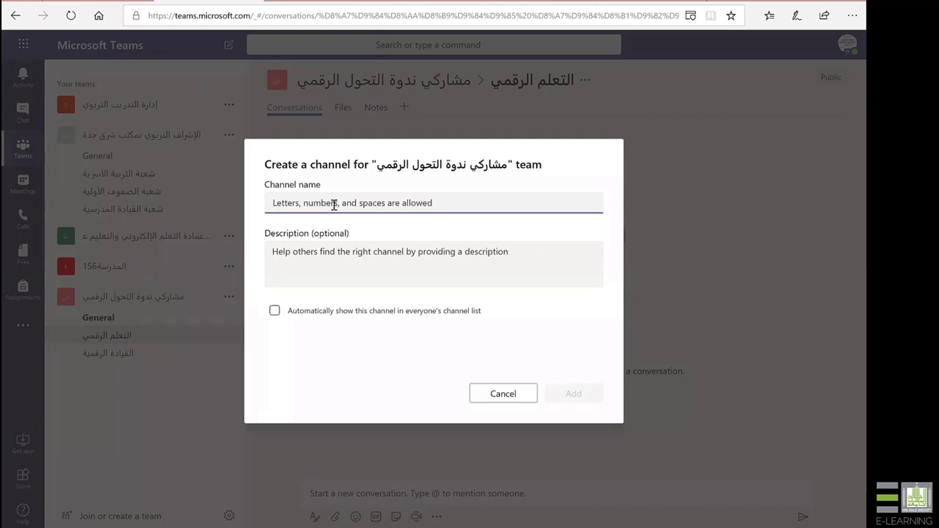
type("ال")
key("BackSpace")
key("BackSpace")
type("مصاد")
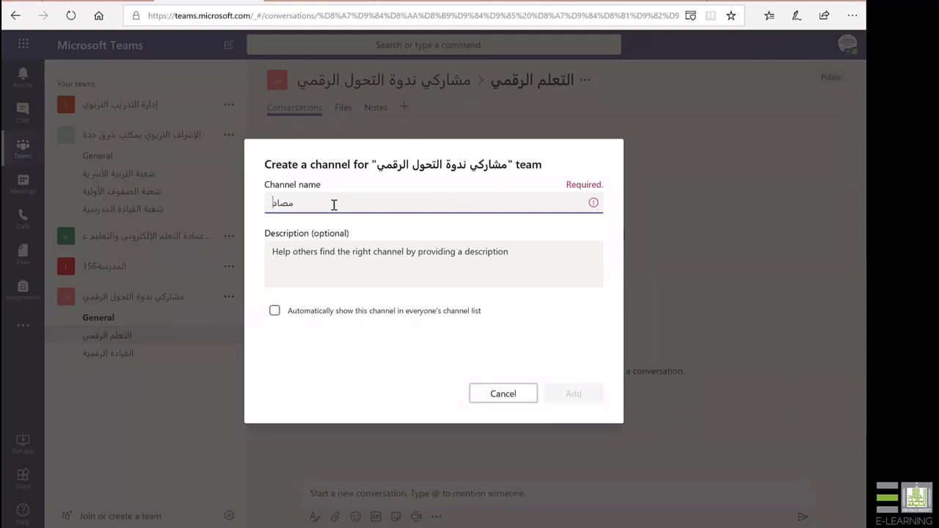
type("ر المجمو")
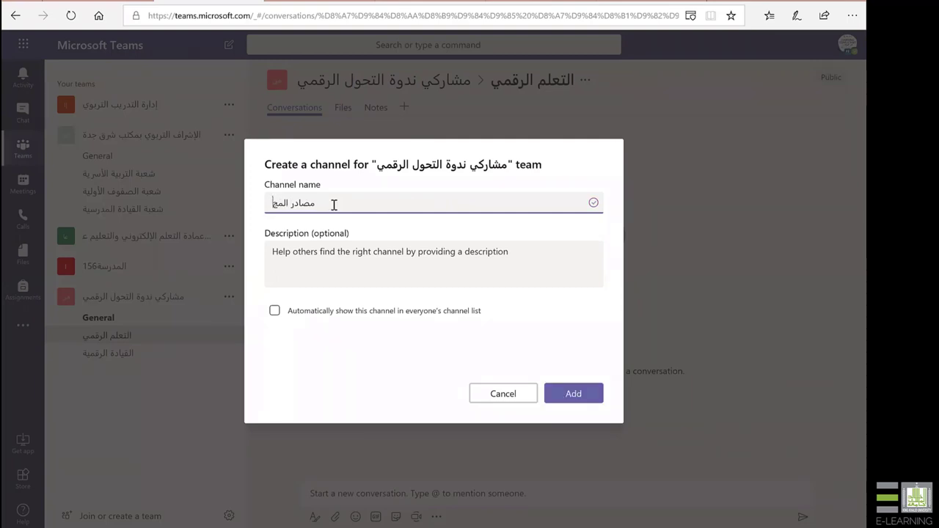
type("عة")
left_click(585, 398)
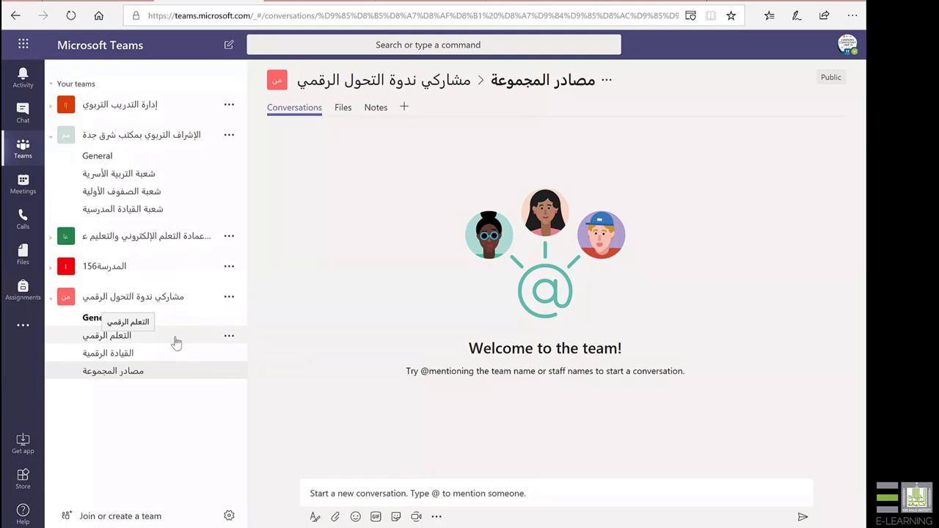
Review the management options available for the التعلم الرقمي and القيادة الرقمية channels
left_click(229, 338)
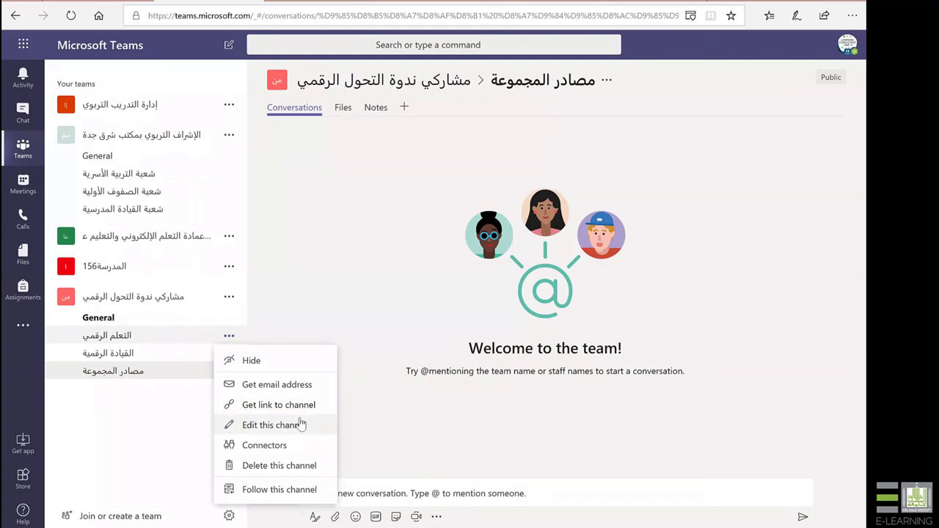
left_click(178, 359)
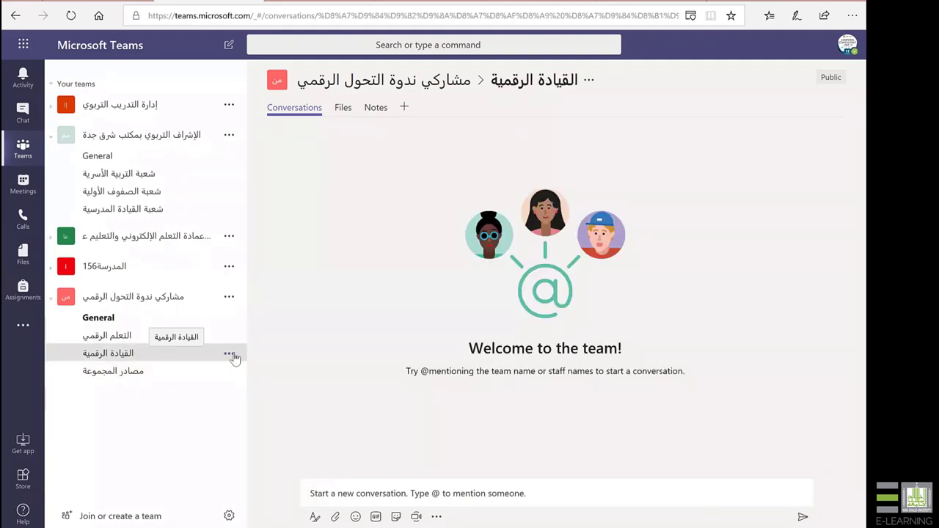
left_click(229, 354)
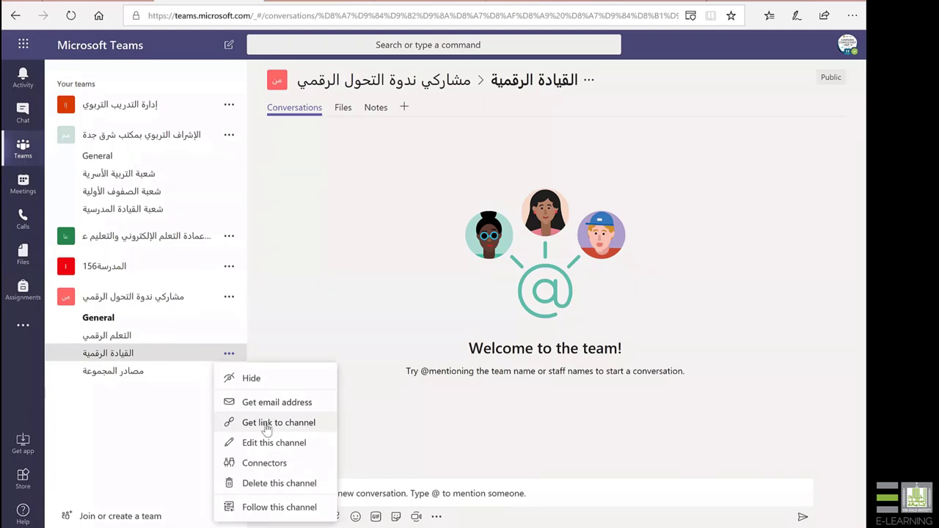
left_click(176, 430)
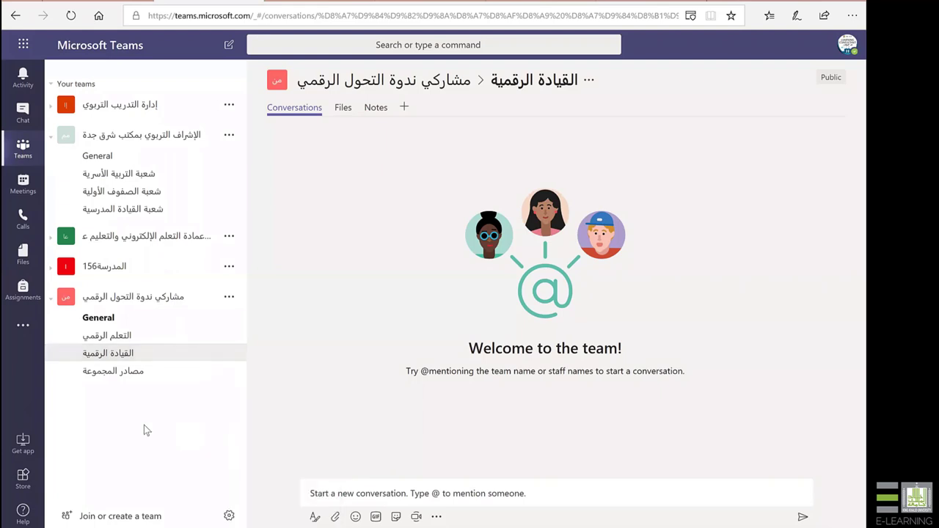
Open the seminar team's General channel and start adding a new tab to it
left_click(115, 324)
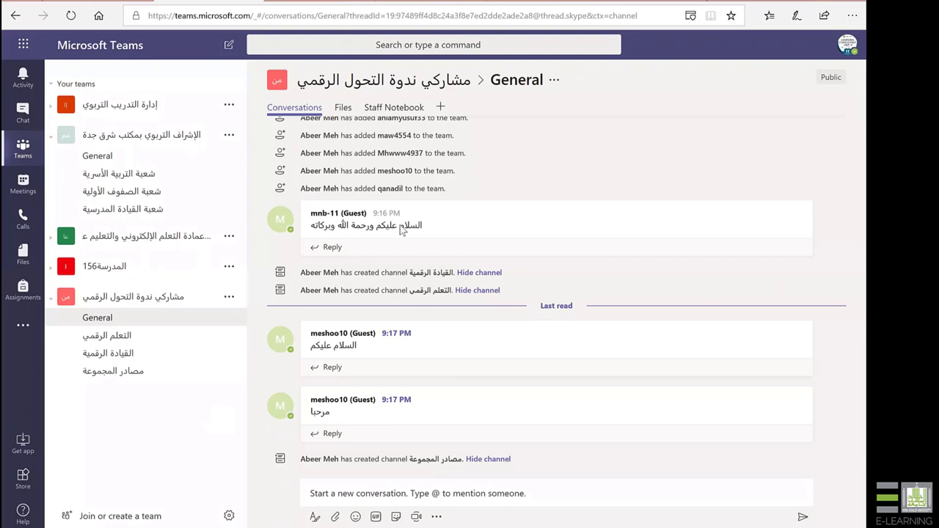
left_click(441, 108)
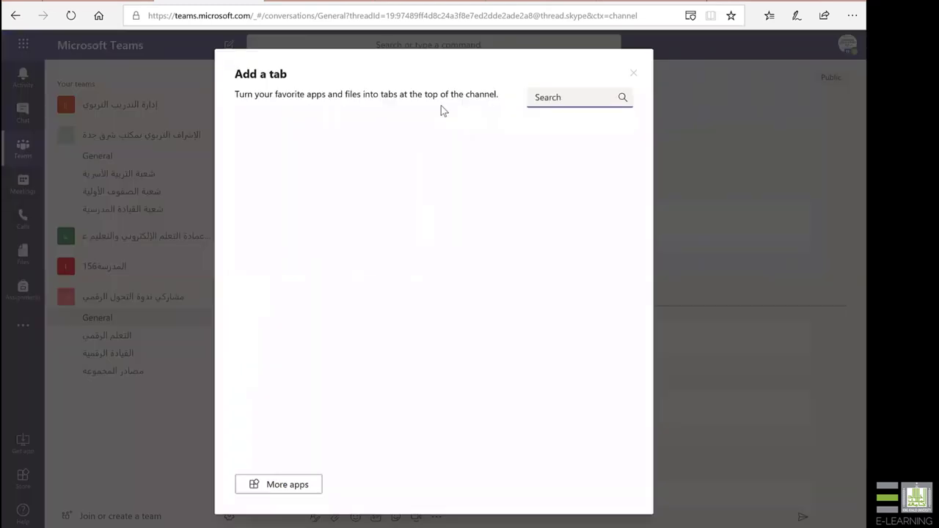